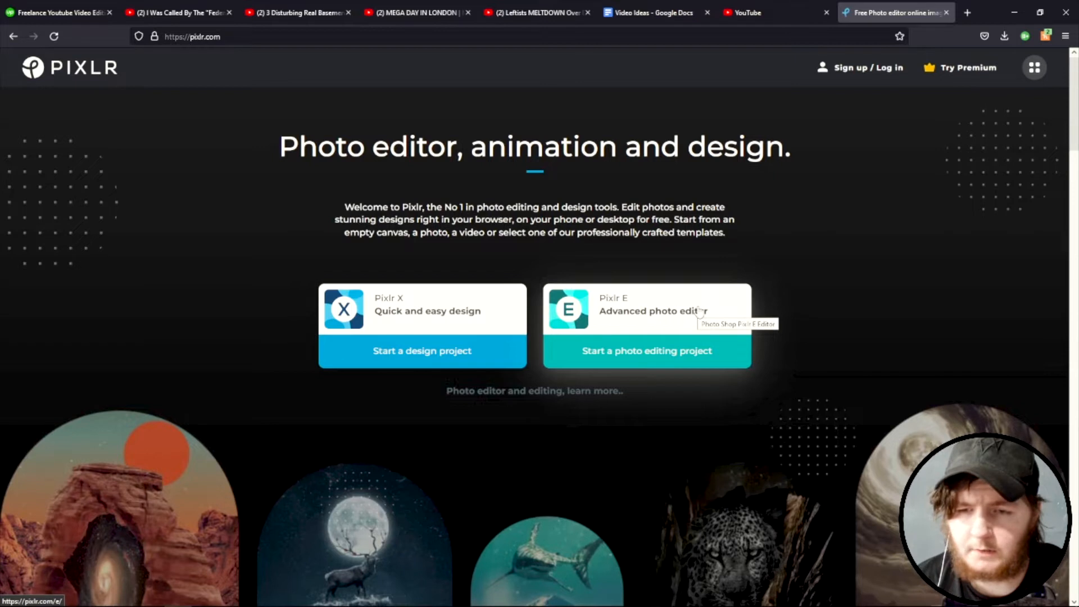
Step: Open the advanced photo editor Pixlr E and create a blank image from the Wide 1080p preset, 1920 x 1080 px
{"action": "left_click", "coordinate": [700, 313]}
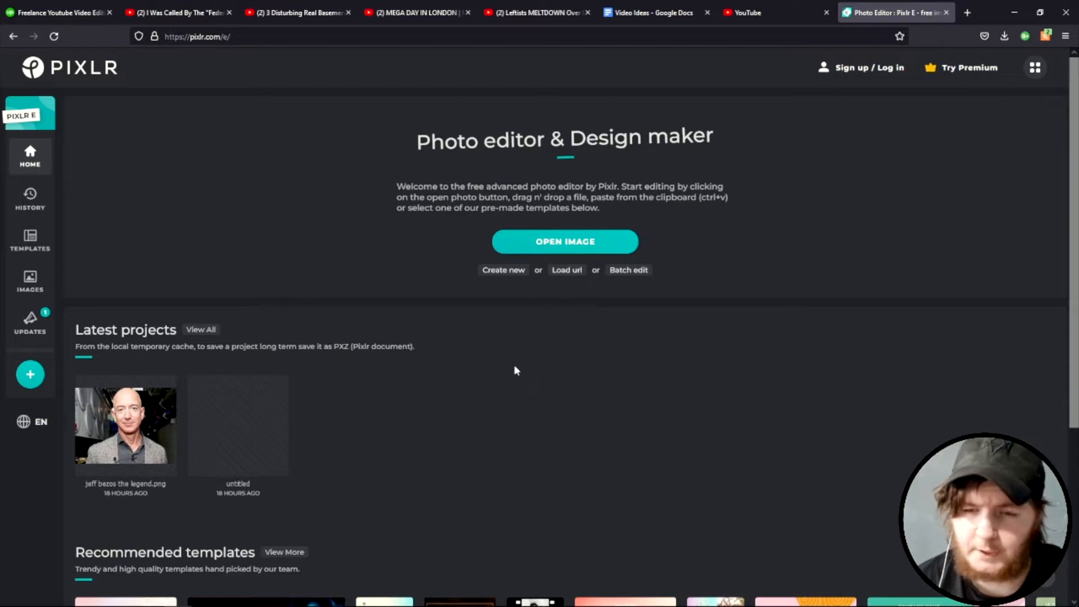
{"action": "left_click", "coordinate": [502, 270]}
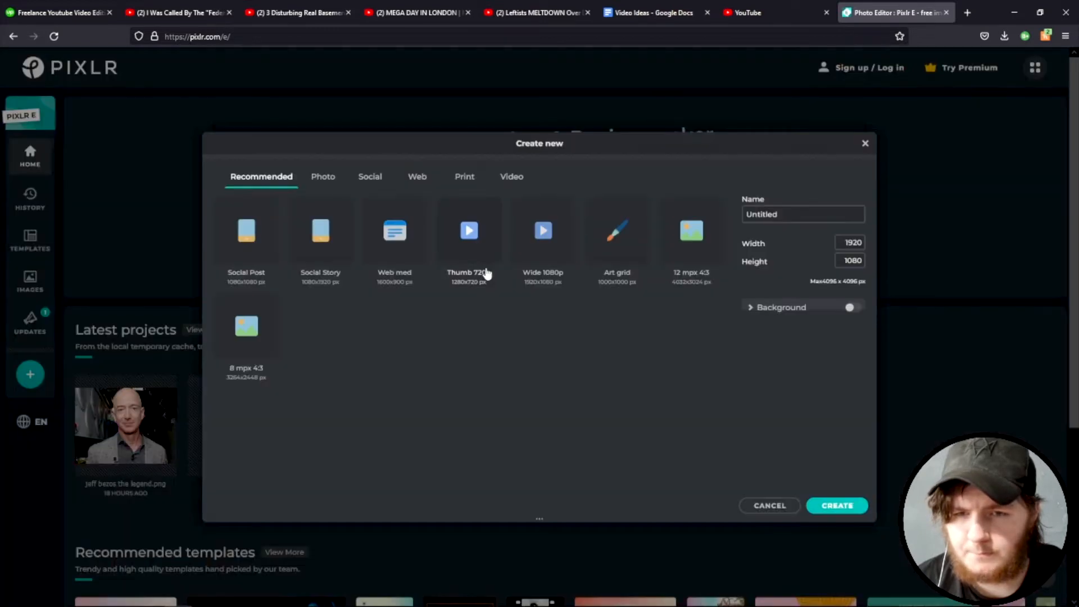
{"action": "left_click", "coordinate": [552, 253]}
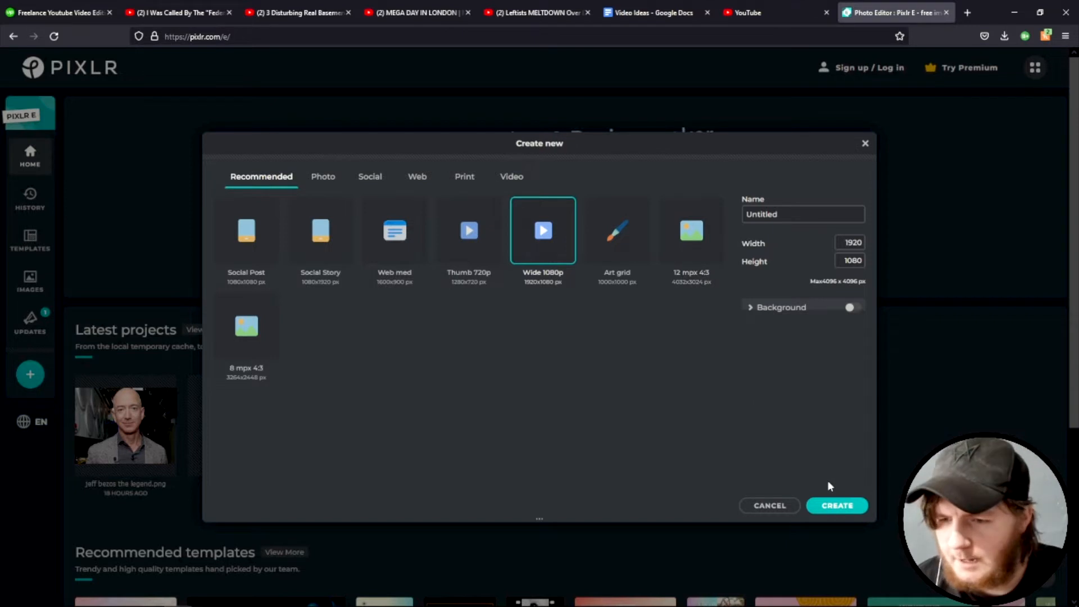
{"action": "left_click", "coordinate": [841, 508]}
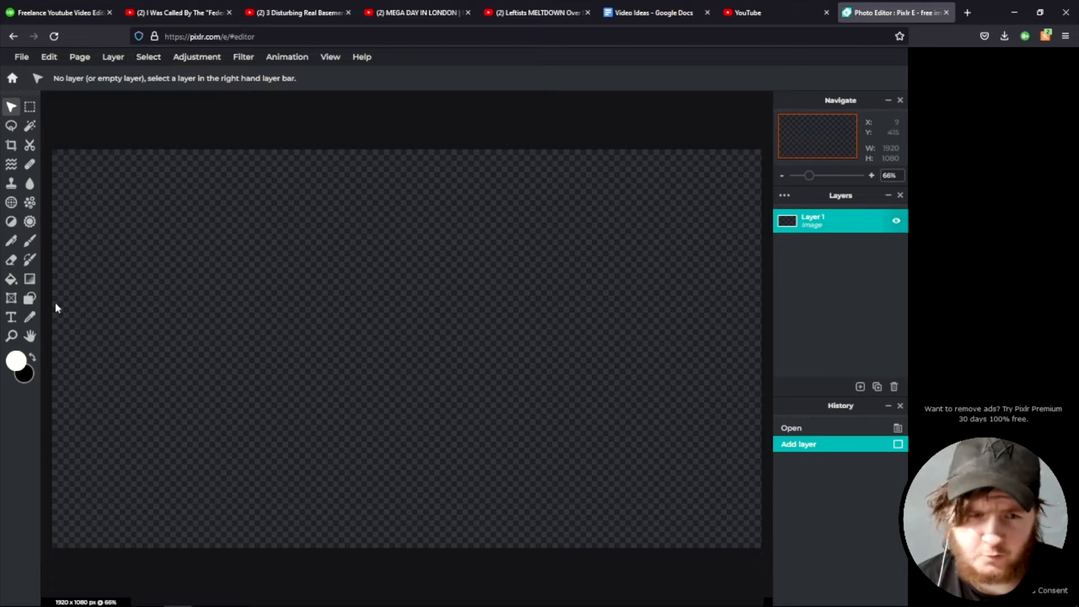
Step: Switch to File Explorer and open "jeff bezos the legend.png" from the Pictures folder in the photo editor
{"action": "mouse_move", "coordinate": [131, 601]}
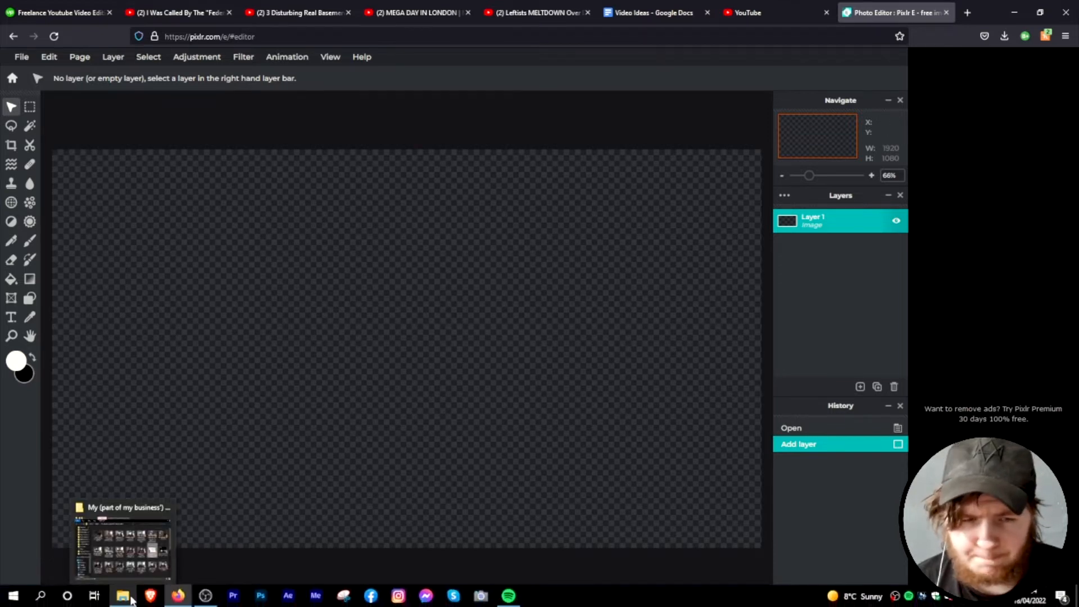
{"action": "left_click", "coordinate": [136, 538]}
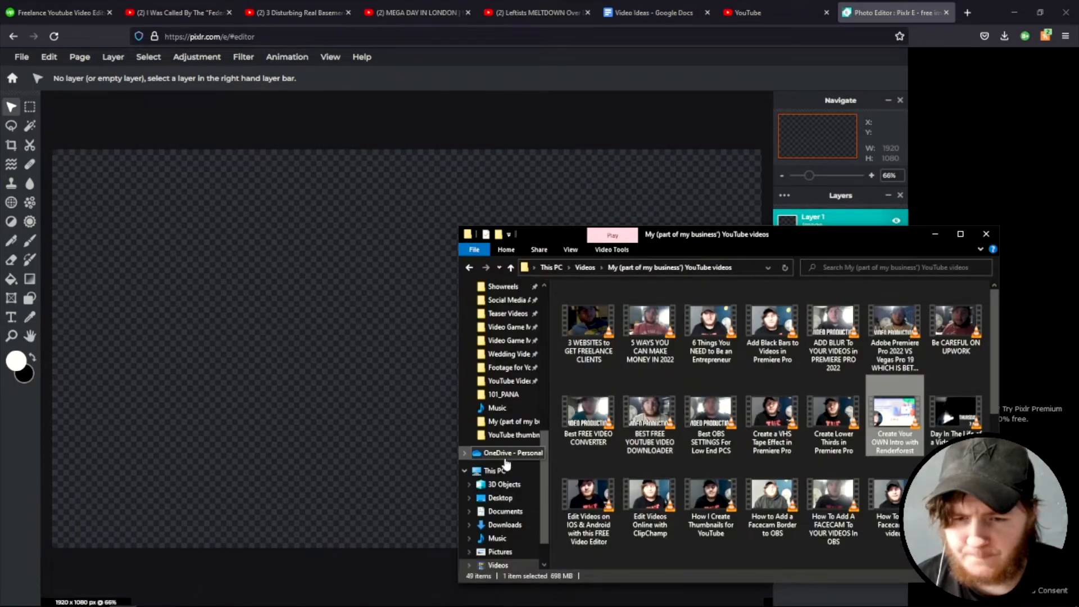
{"action": "left_click", "coordinate": [500, 551]}
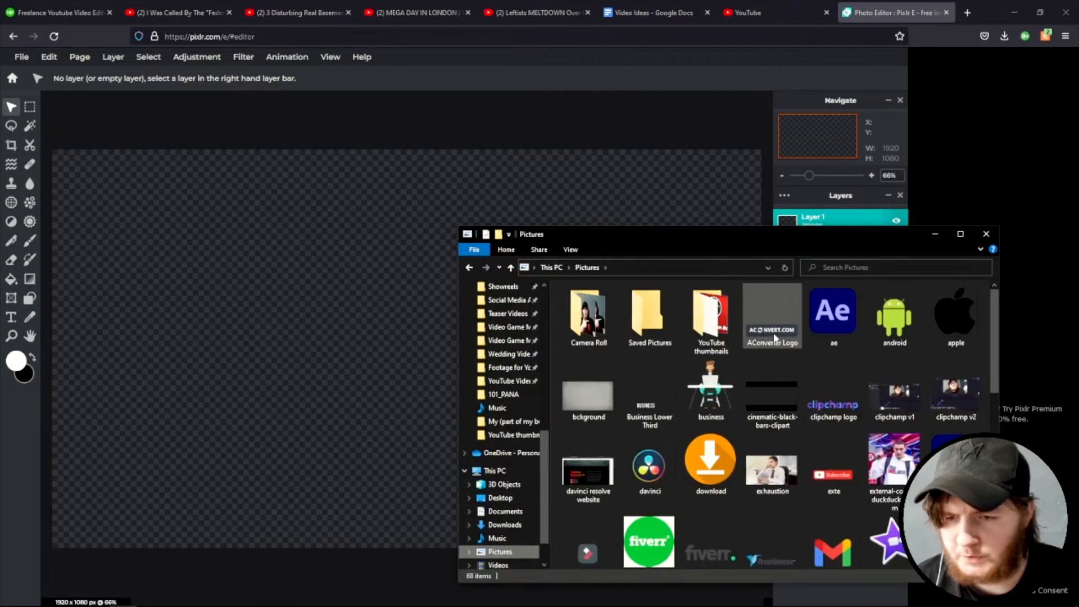
{"action": "left_click_drag", "start_coordinate": [774, 337], "coordinate": [458, 350]}
{"action": "left_click", "coordinate": [459, 345]}
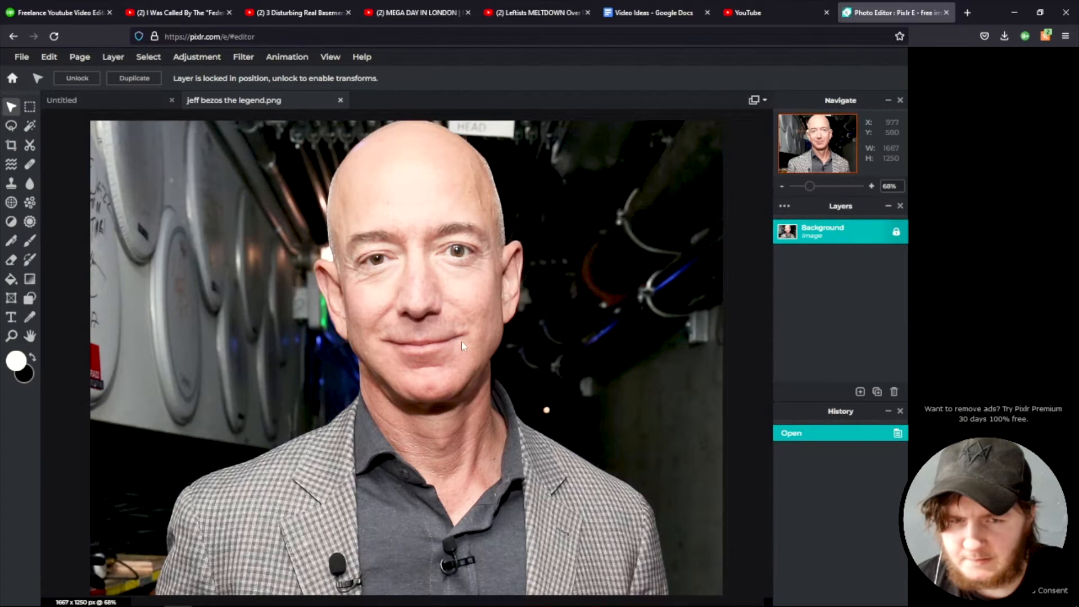
Step: Add a new text layer over the photo and replace its placeholder text with "Jeff Bezos"
{"action": "left_click", "coordinate": [17, 321]}
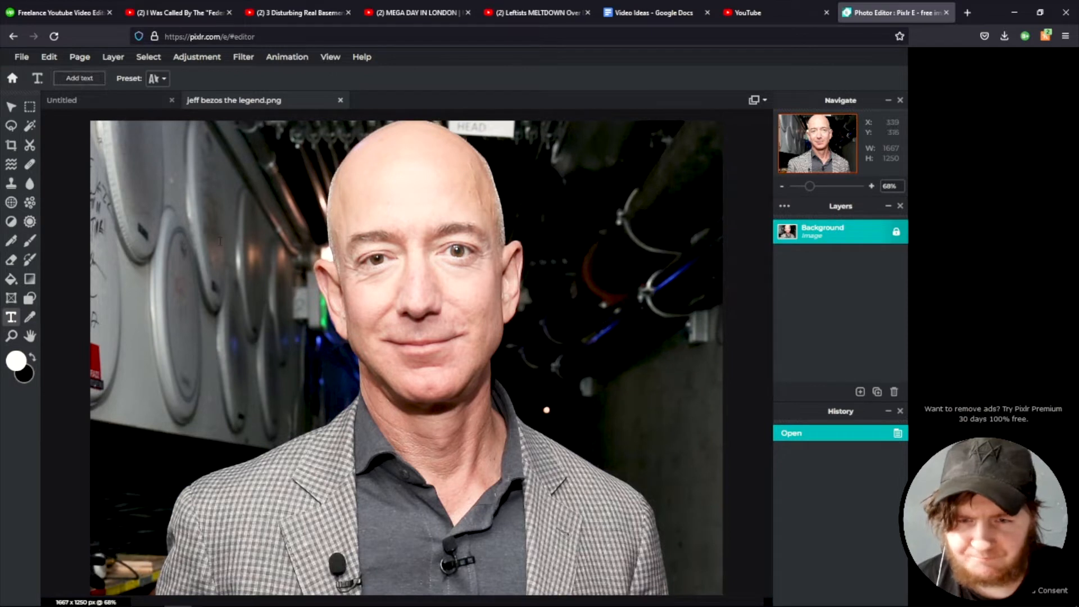
{"action": "left_click", "coordinate": [219, 240]}
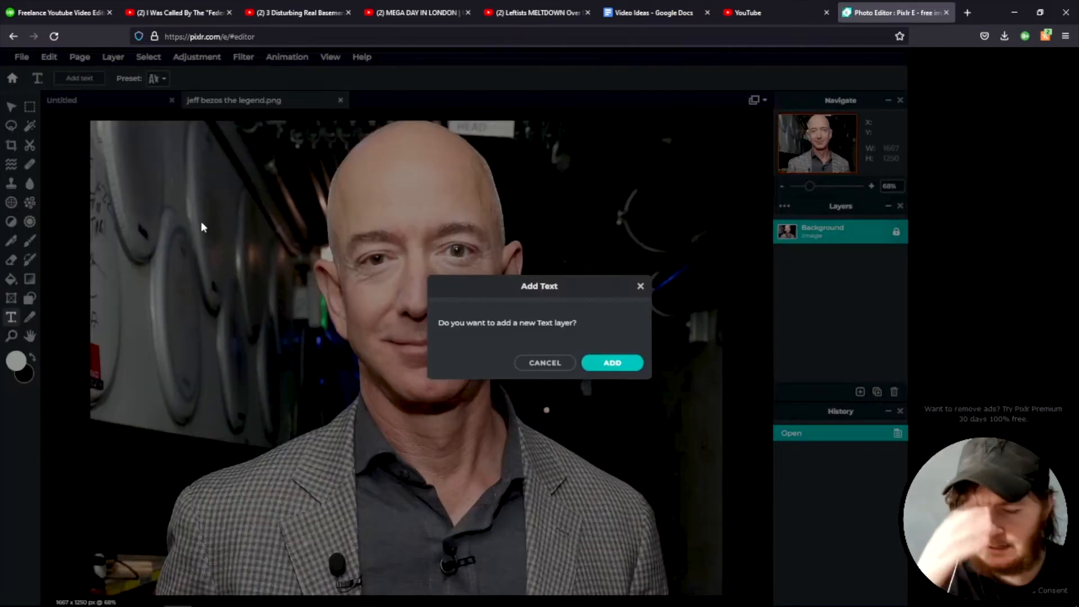
{"action": "left_click", "coordinate": [604, 366]}
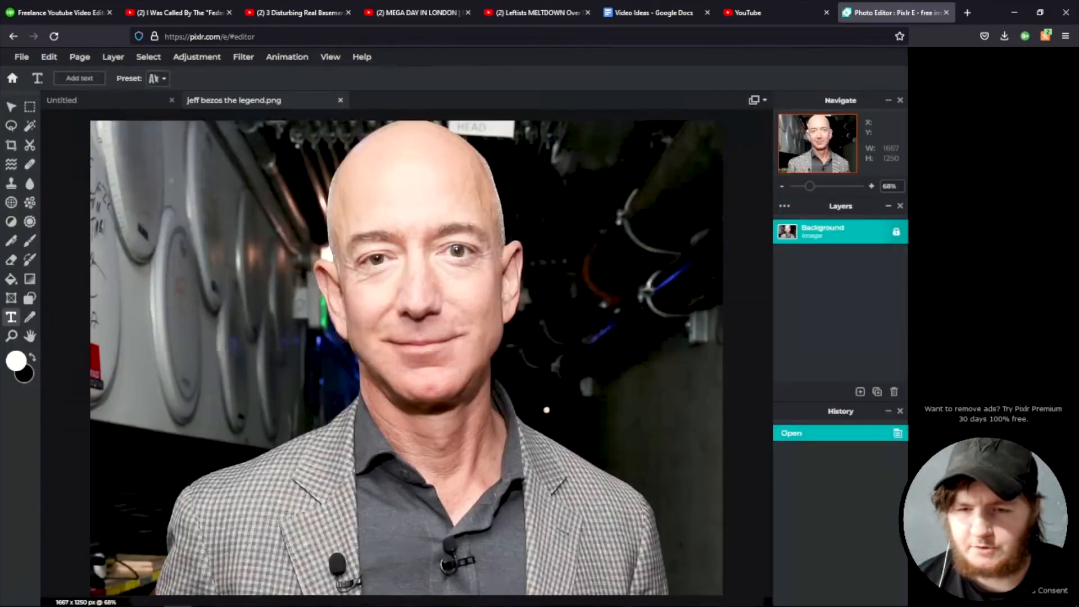
{"action": "key", "text": "BackSpace"}
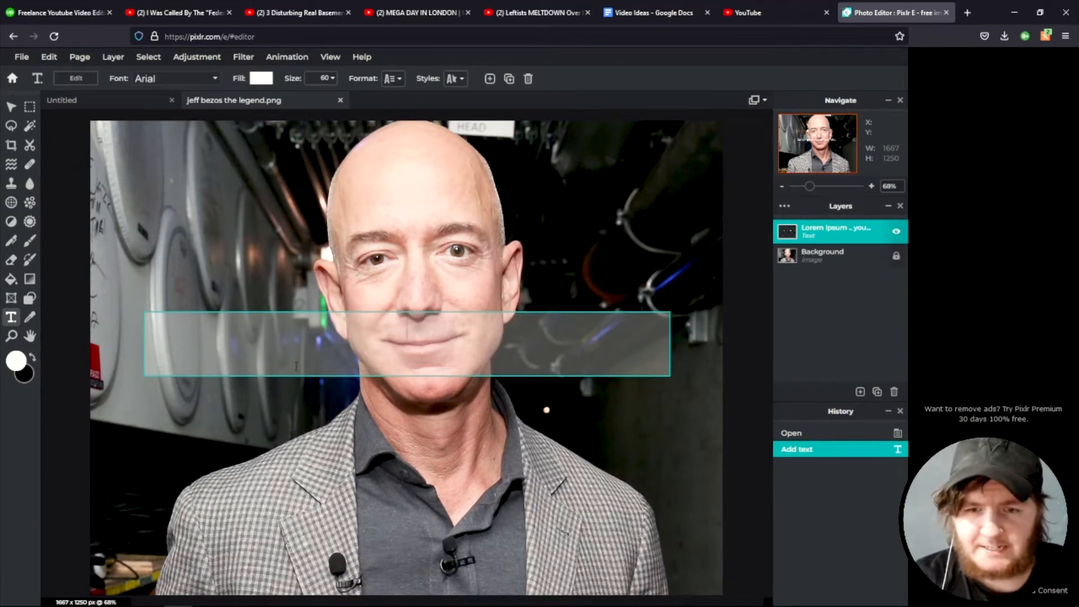
{"action": "type", "text": "Jeff "}
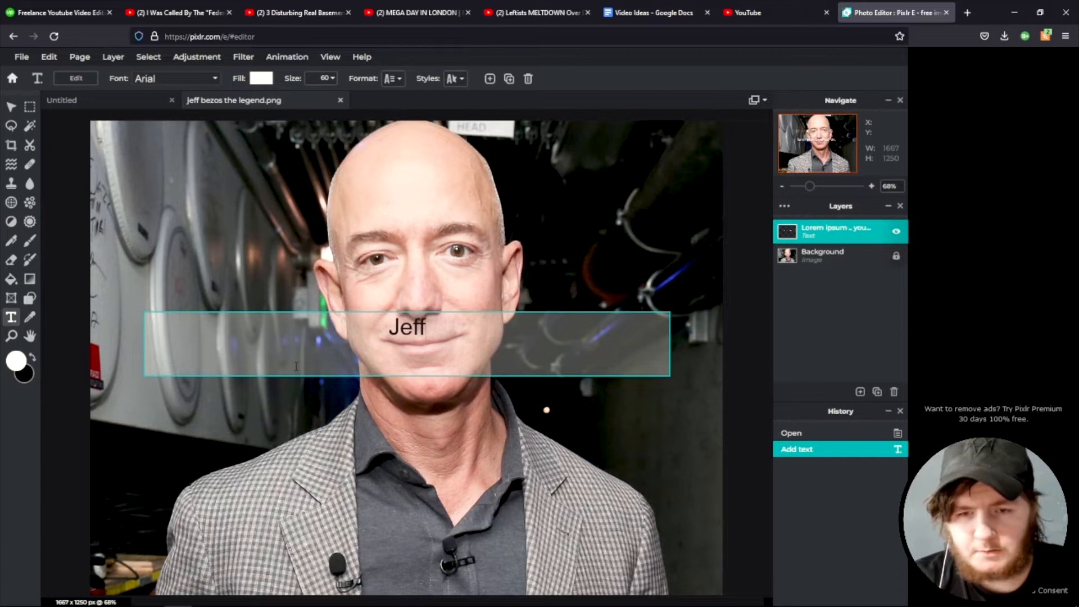
{"action": "type", "text": "Bezos"}
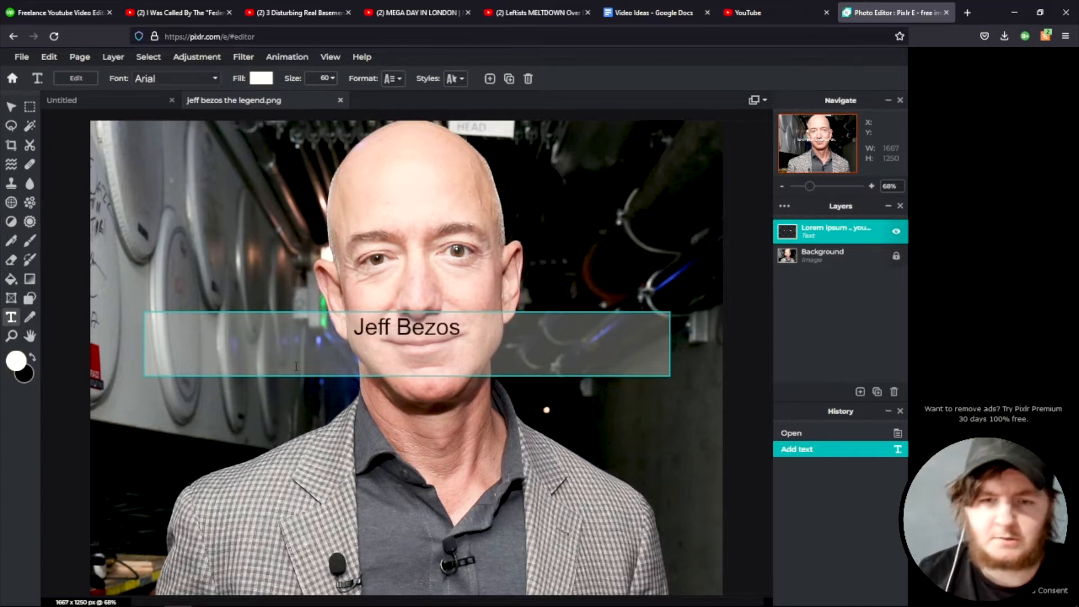
{"action": "left_click", "coordinate": [12, 107]}
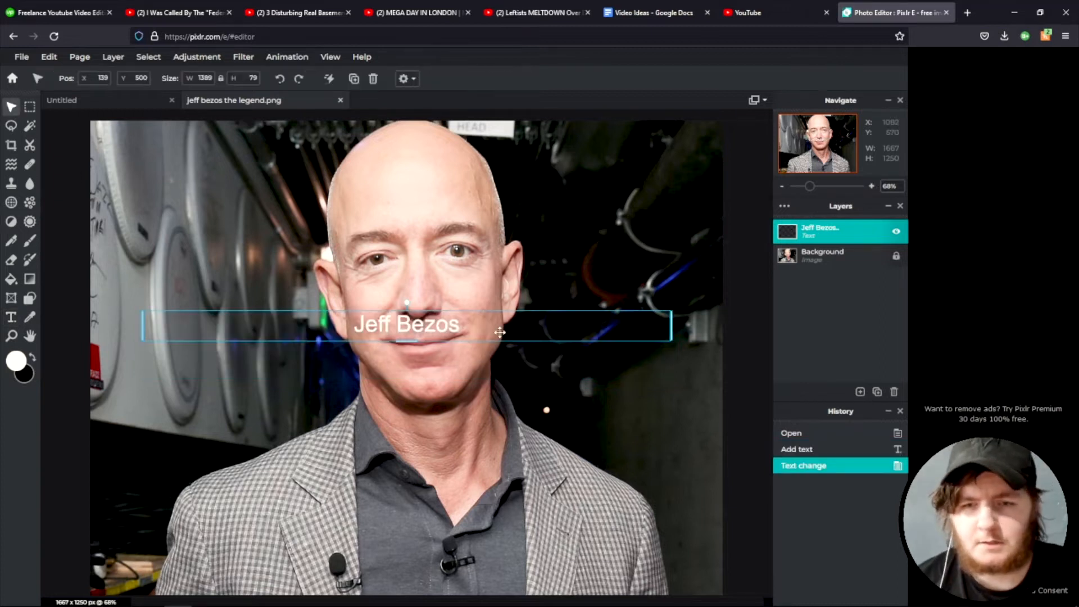
{"action": "left_click", "coordinate": [11, 317]}
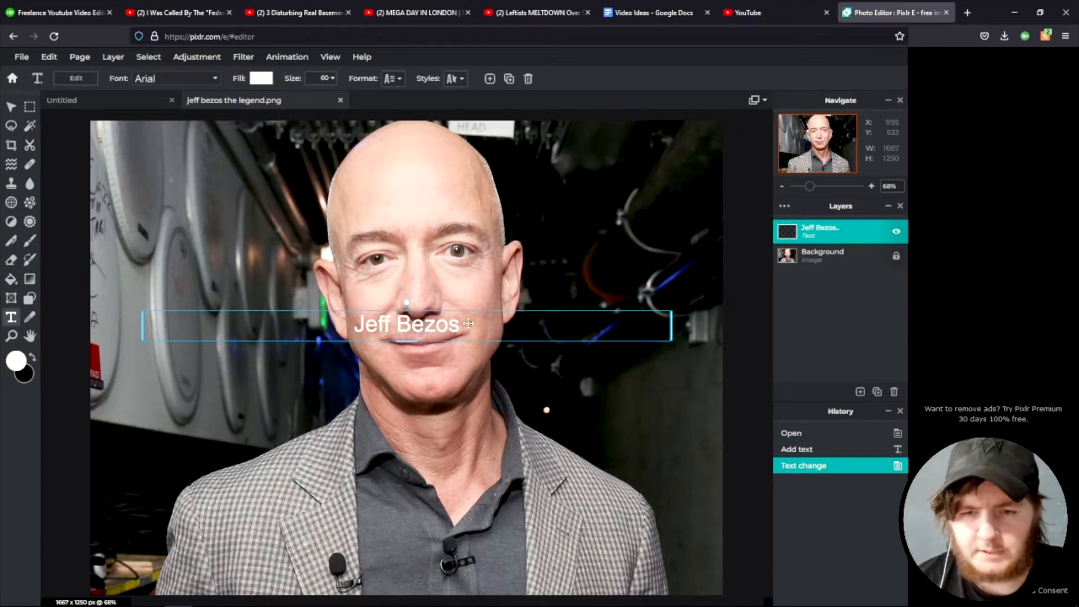
{"action": "double_click", "coordinate": [468, 324]}
{"action": "left_click", "coordinate": [447, 312]}
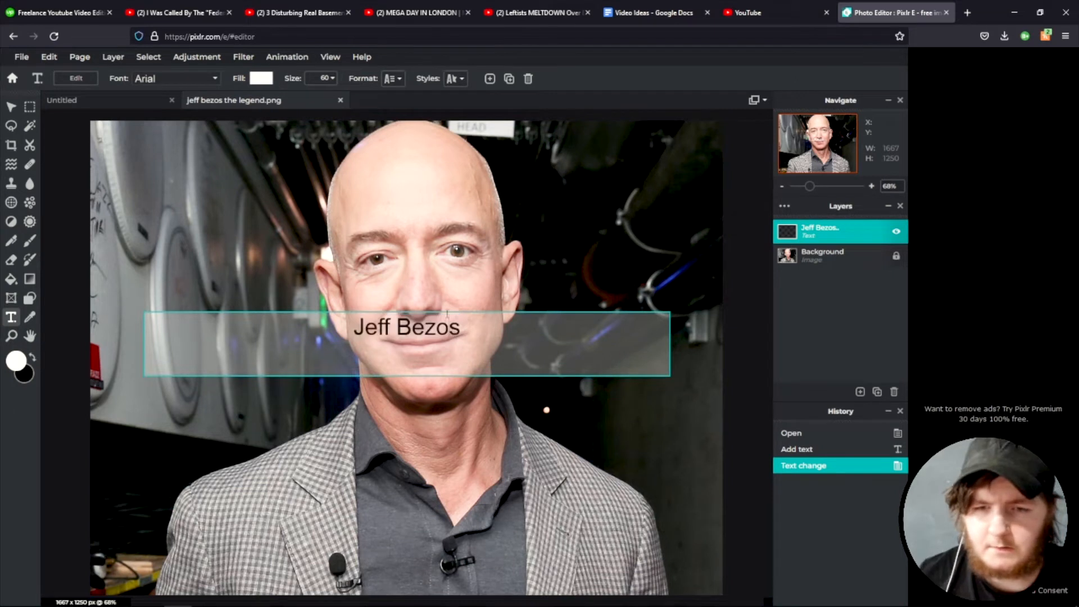
{"action": "key", "text": "ctrl+a"}
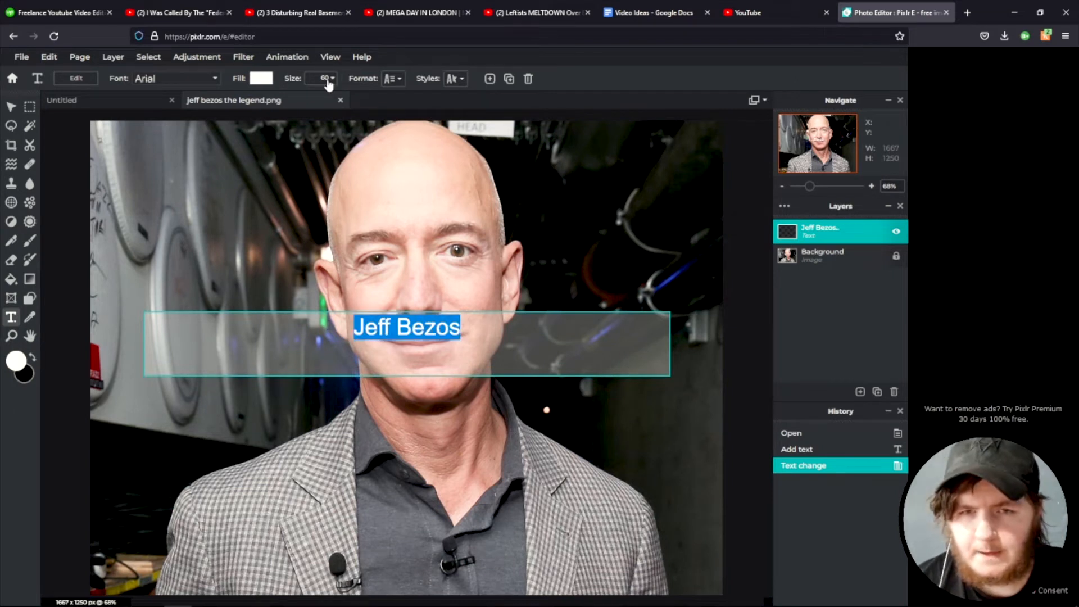
{"action": "left_click", "coordinate": [262, 79]}
{"action": "left_click_drag", "start_coordinate": [251, 161], "coordinate": [5, 70]}
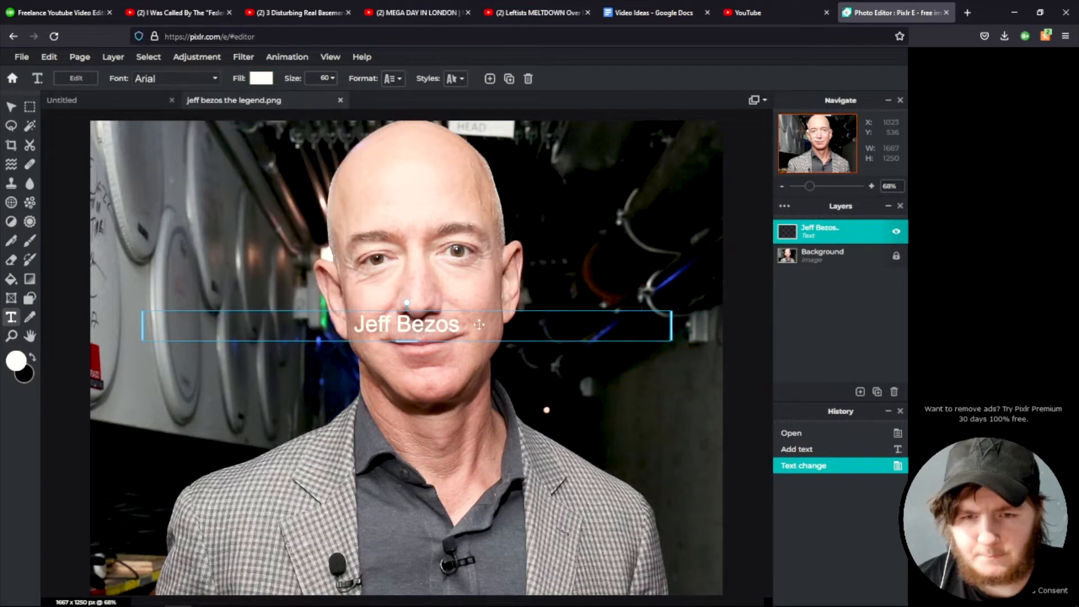
{"action": "left_click", "coordinate": [169, 79]}
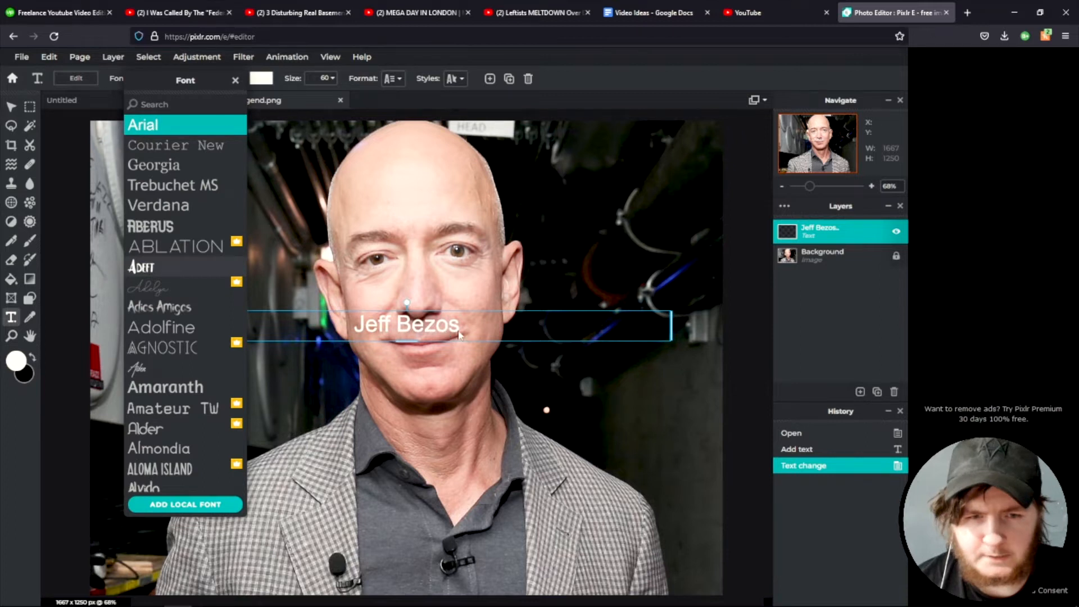
{"action": "left_click", "coordinate": [459, 335]}
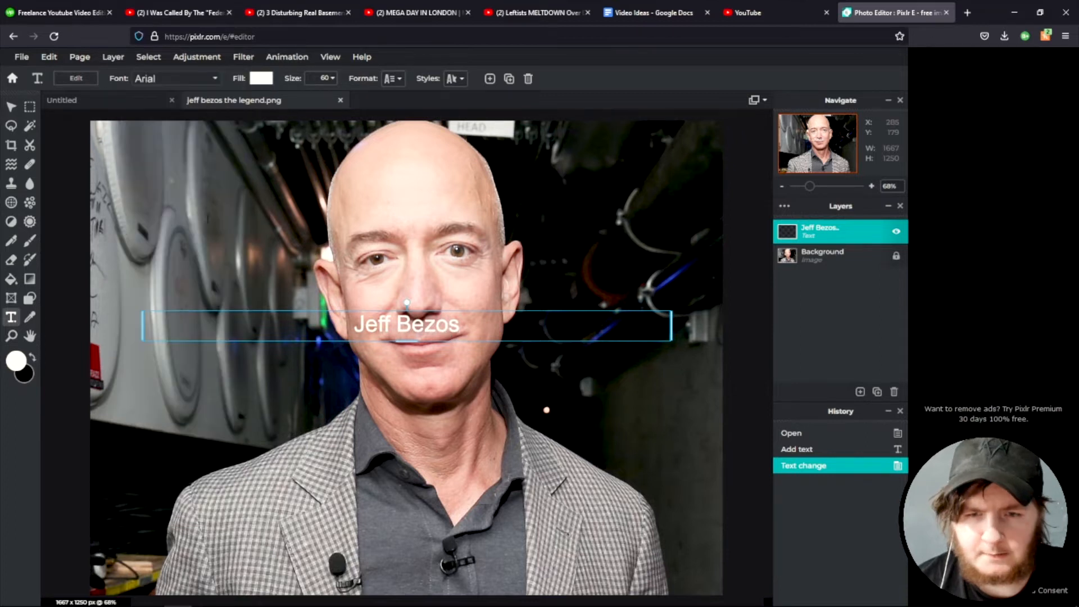
Step: Set the font of the "Jeff Bezos" text to BebasNeue and close the stray new browser tab
{"action": "left_click", "coordinate": [172, 78]}
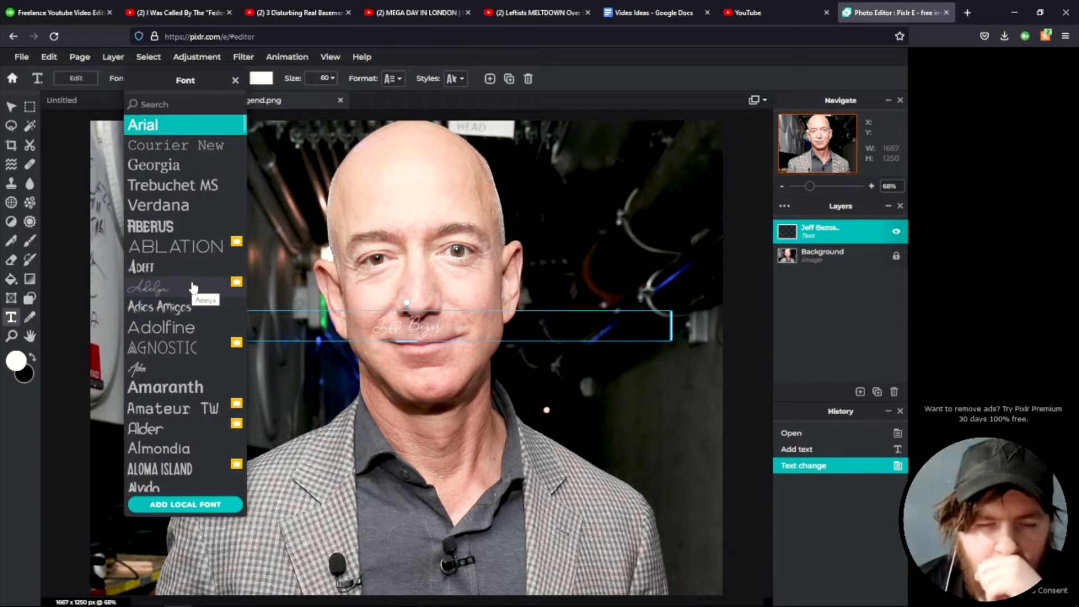
{"action": "scroll", "coordinate": [193, 288], "scroll_direction": "down", "scroll_amount": 4}
{"action": "scroll", "coordinate": [191, 315], "scroll_direction": "down", "scroll_amount": 5}
{"action": "scroll", "coordinate": [178, 360], "scroll_direction": "down", "scroll_amount": 3}
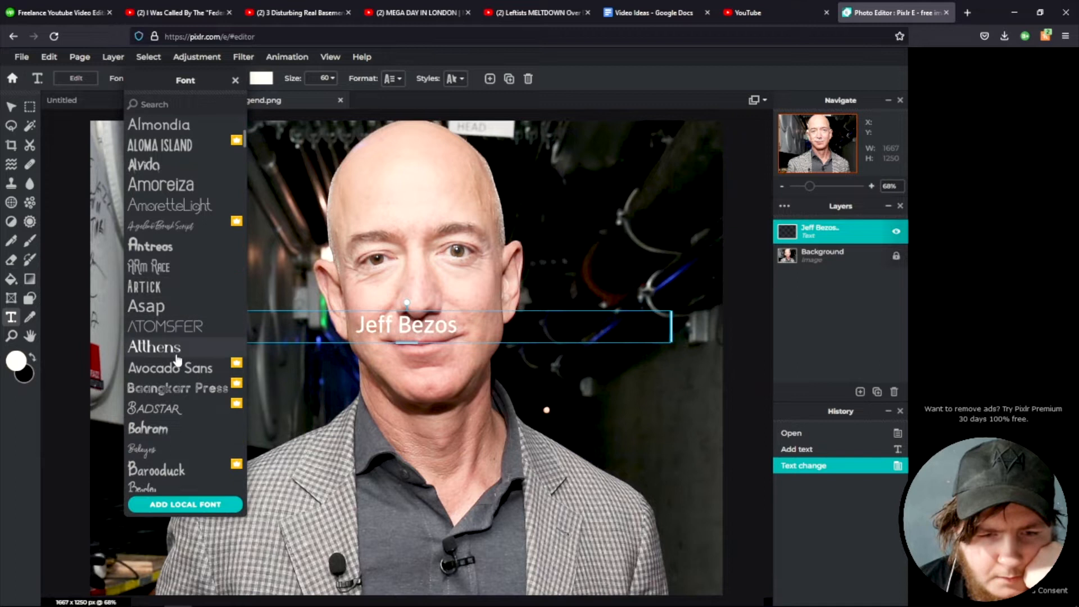
{"action": "scroll", "coordinate": [178, 359], "scroll_direction": "down", "scroll_amount": 2}
{"action": "scroll", "coordinate": [185, 337], "scroll_direction": "down", "scroll_amount": 2}
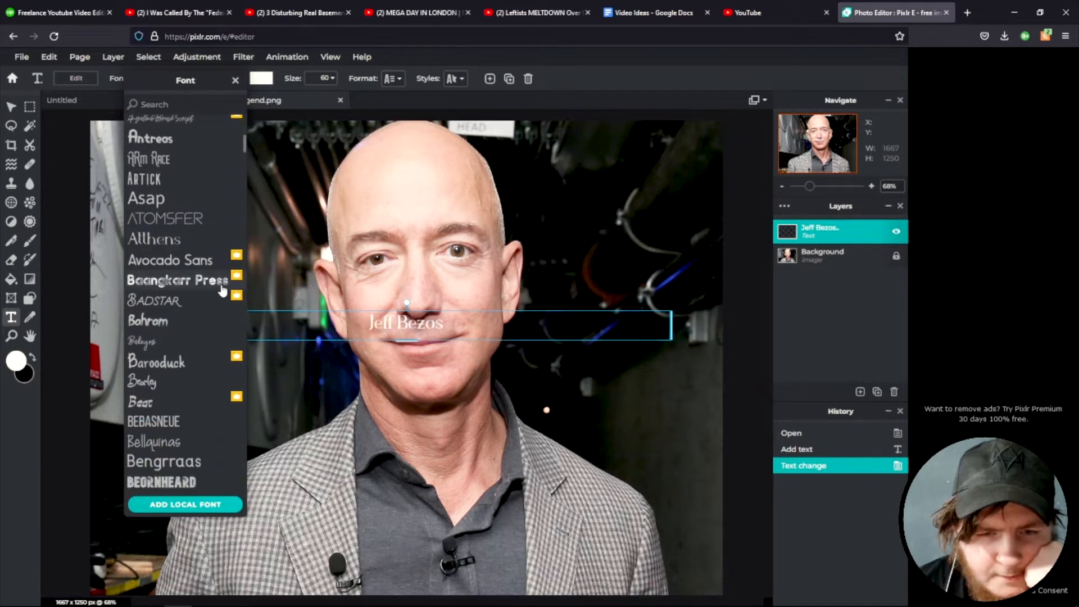
{"action": "scroll", "coordinate": [181, 337], "scroll_direction": "down", "scroll_amount": 2}
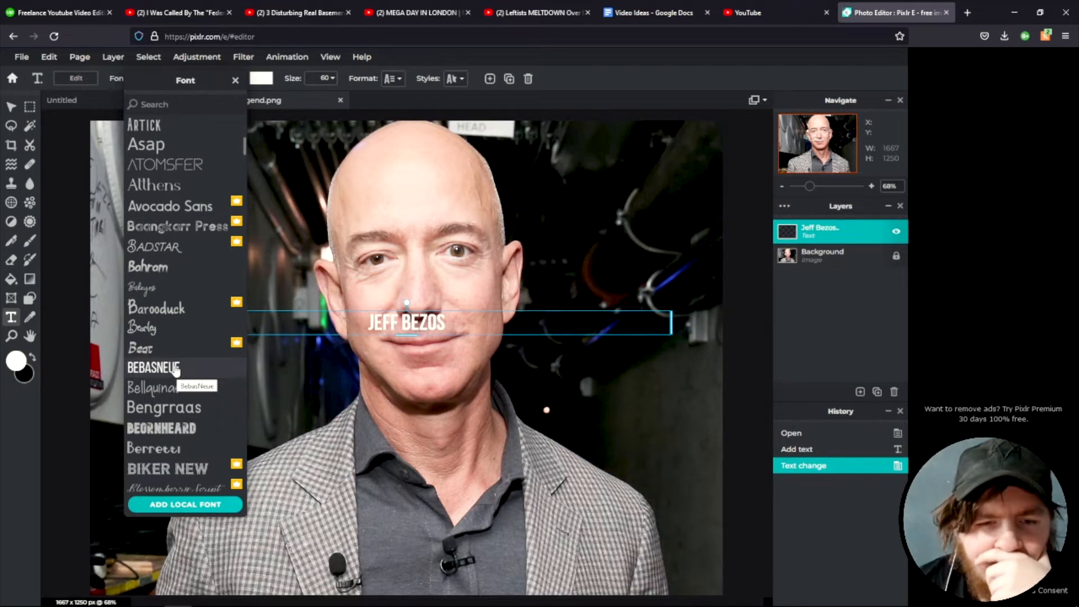
{"action": "left_click", "coordinate": [176, 368]}
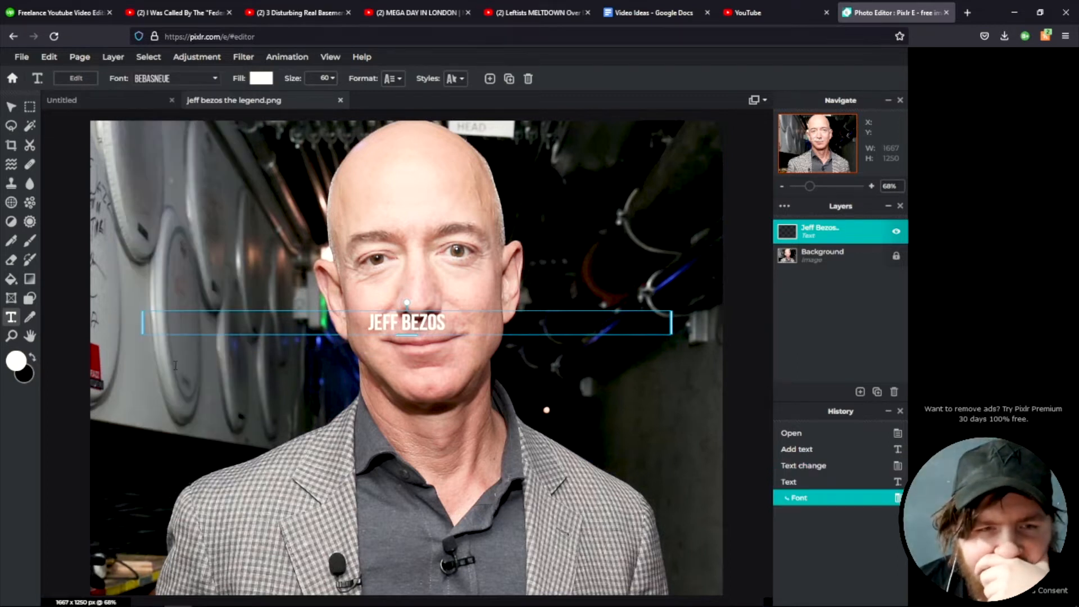
{"action": "left_click", "coordinate": [10, 105]}
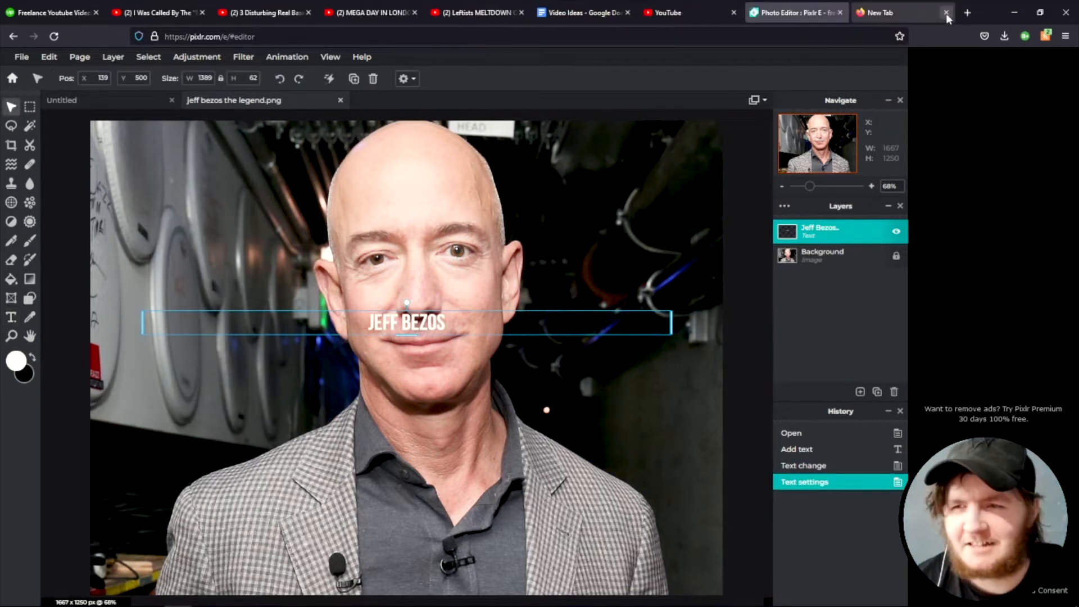
{"action": "left_click", "coordinate": [947, 15]}
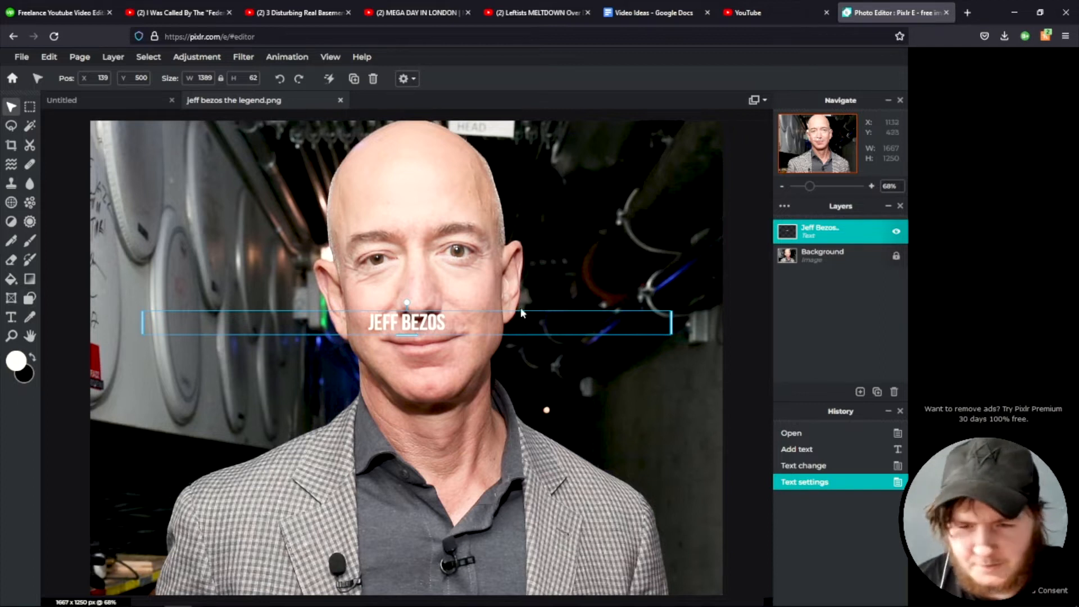
Step: Unlock the Background layer and toggle its visibility off and back on
{"action": "left_click", "coordinate": [815, 256]}
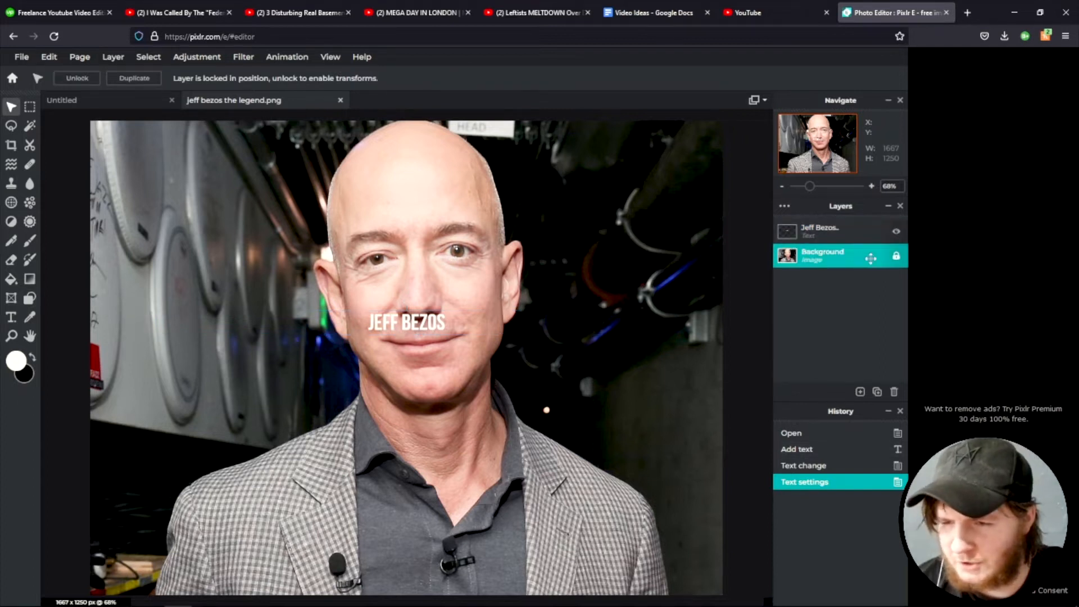
{"action": "left_click", "coordinate": [895, 257]}
{"action": "left_click", "coordinate": [896, 256]}
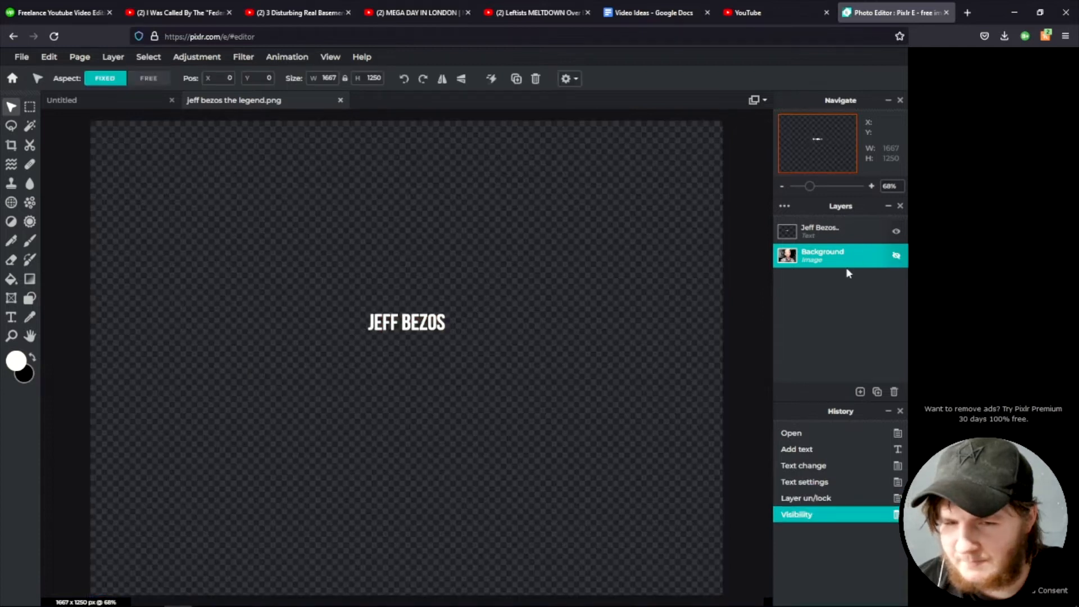
{"action": "left_click", "coordinate": [896, 256]}
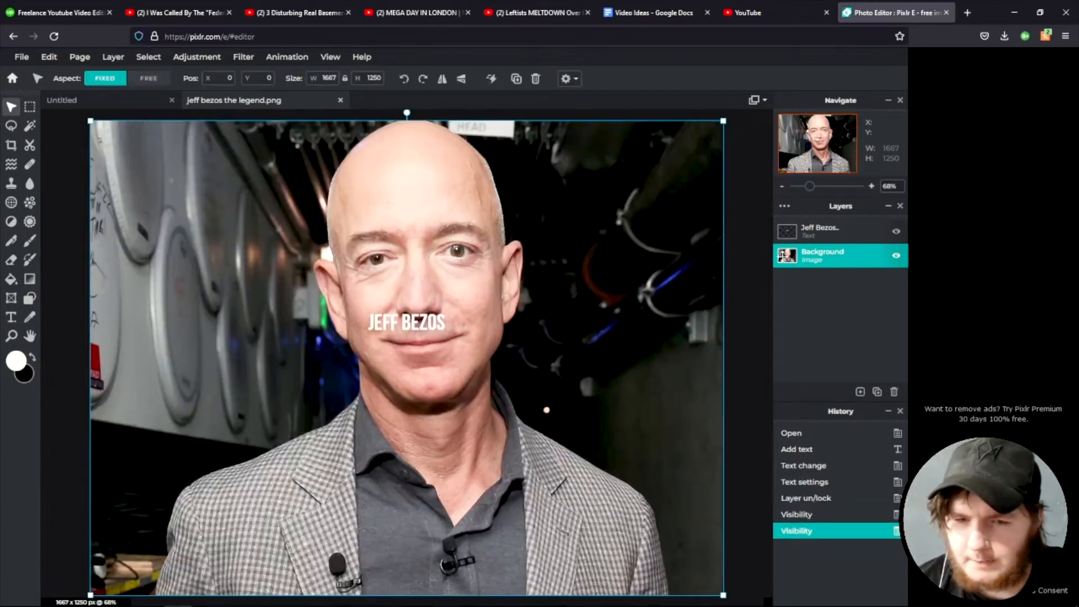
Step: View the Background layer's settings and its blend mode options, and close them without changes
{"action": "double_click", "coordinate": [847, 255]}
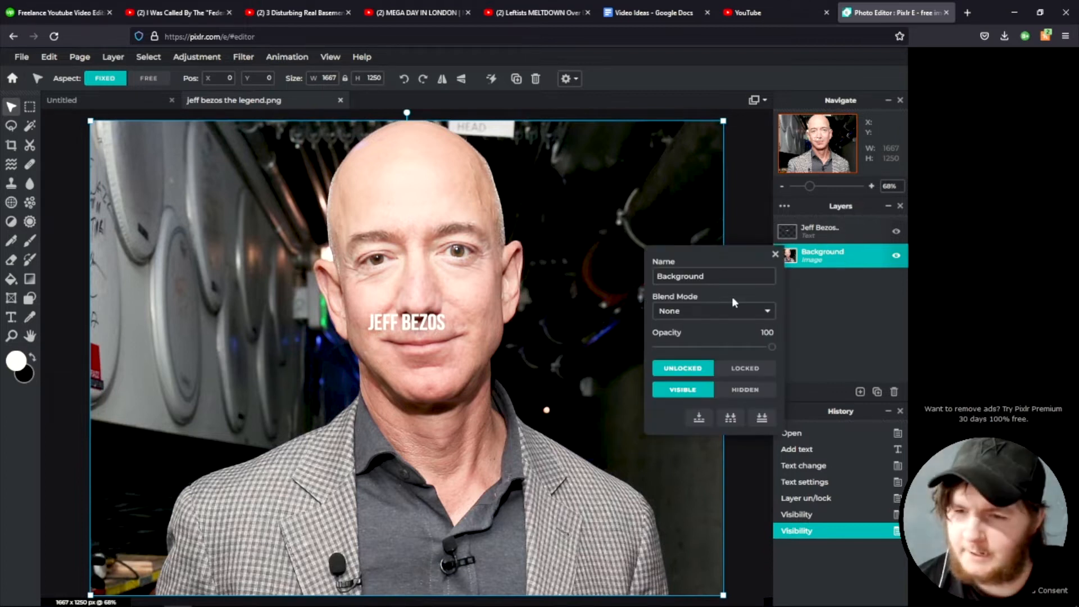
{"action": "left_click", "coordinate": [725, 309]}
{"action": "left_click", "coordinate": [818, 318]}
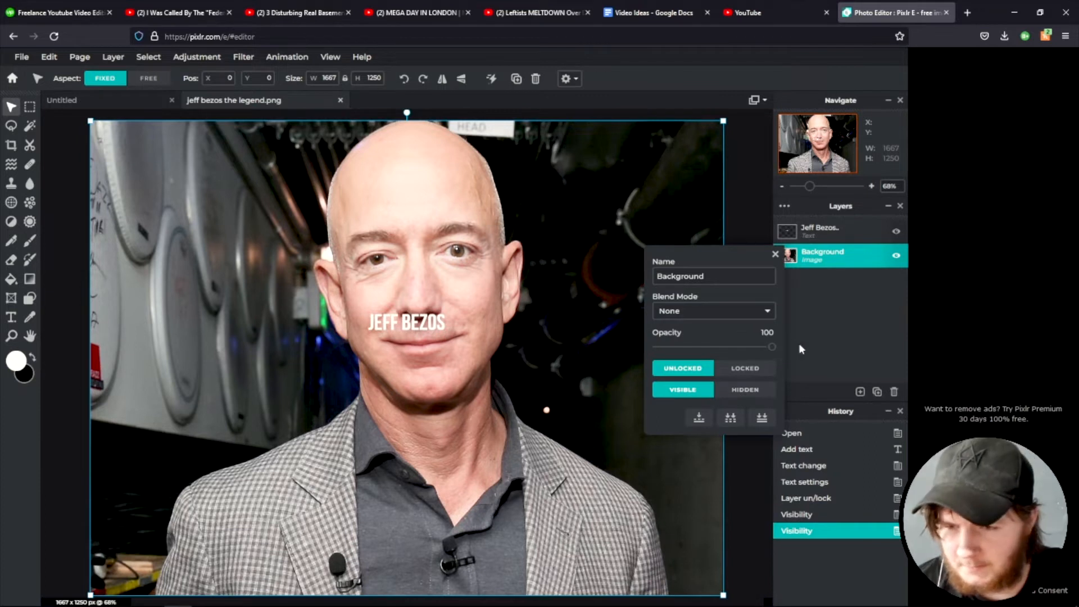
{"action": "left_click", "coordinate": [775, 254]}
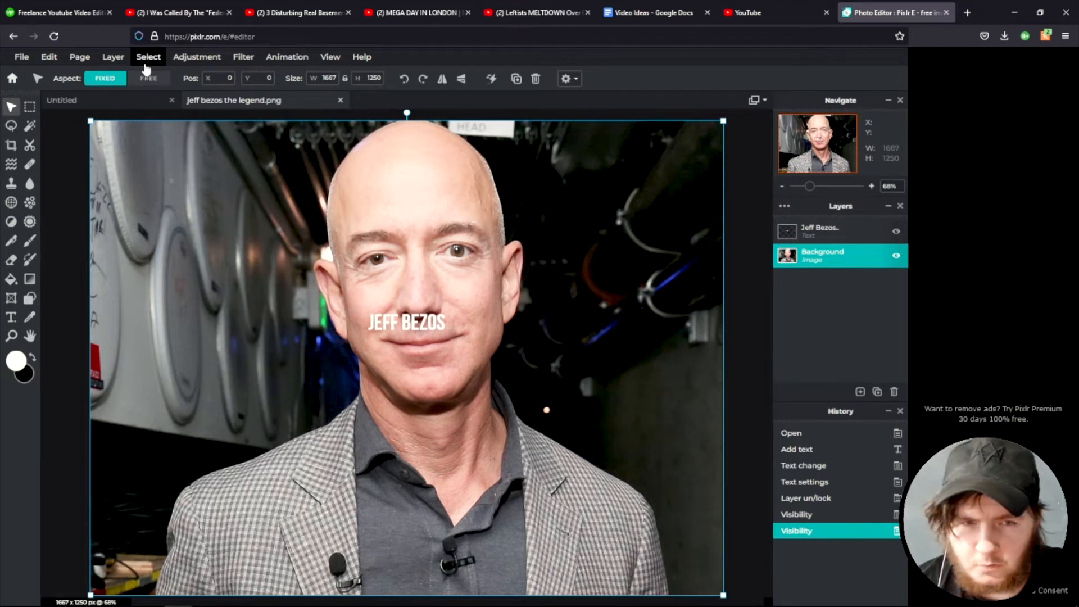
{"action": "left_click", "coordinate": [113, 58]}
{"action": "mouse_move", "coordinate": [205, 59]}
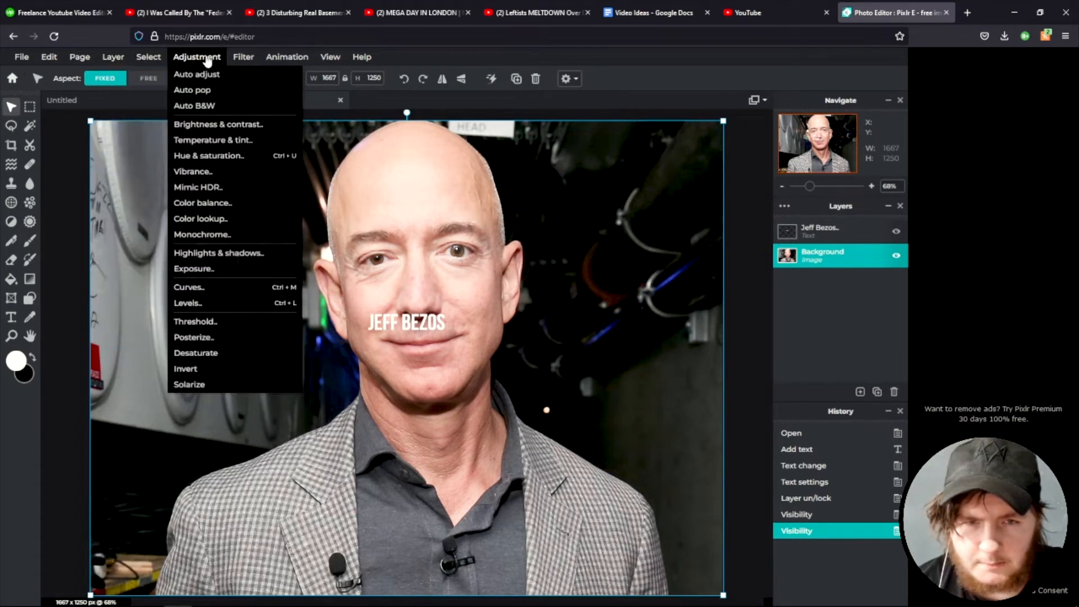
{"action": "mouse_move", "coordinate": [242, 59]}
{"action": "mouse_move", "coordinate": [257, 113]}
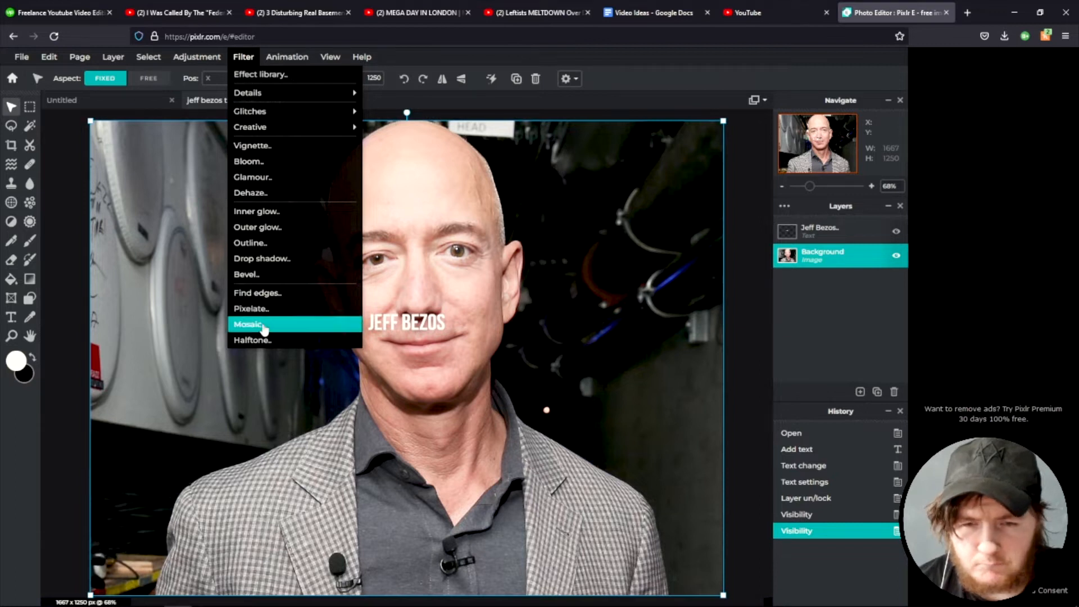
Step: Apply a Brightness & contrast adjustment to the Background photo with brightness 13 and contrast 19
{"action": "left_click", "coordinate": [197, 57]}
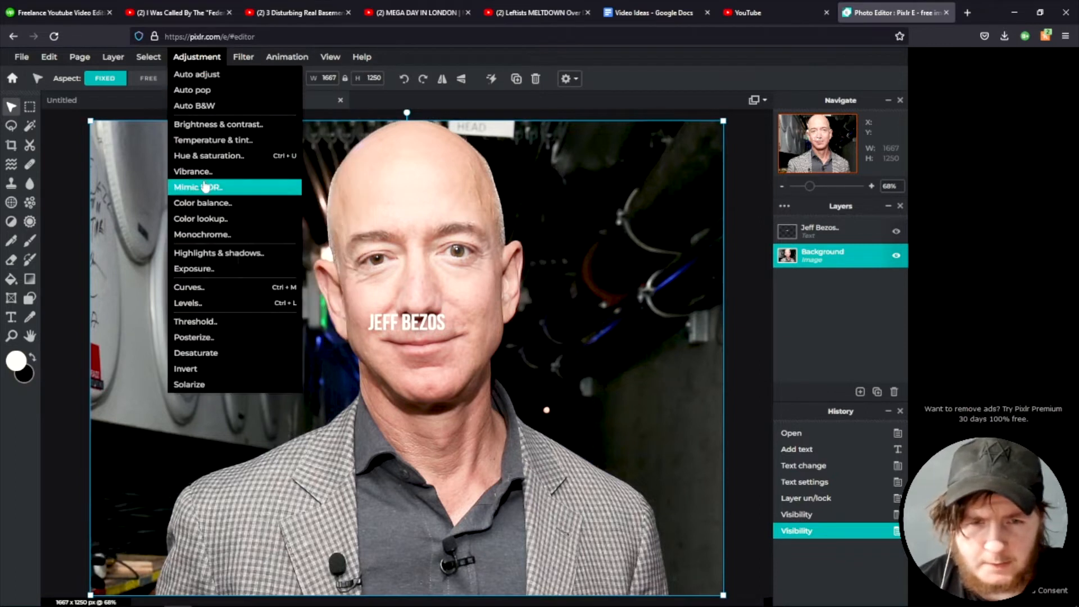
{"action": "left_click", "coordinate": [208, 124]}
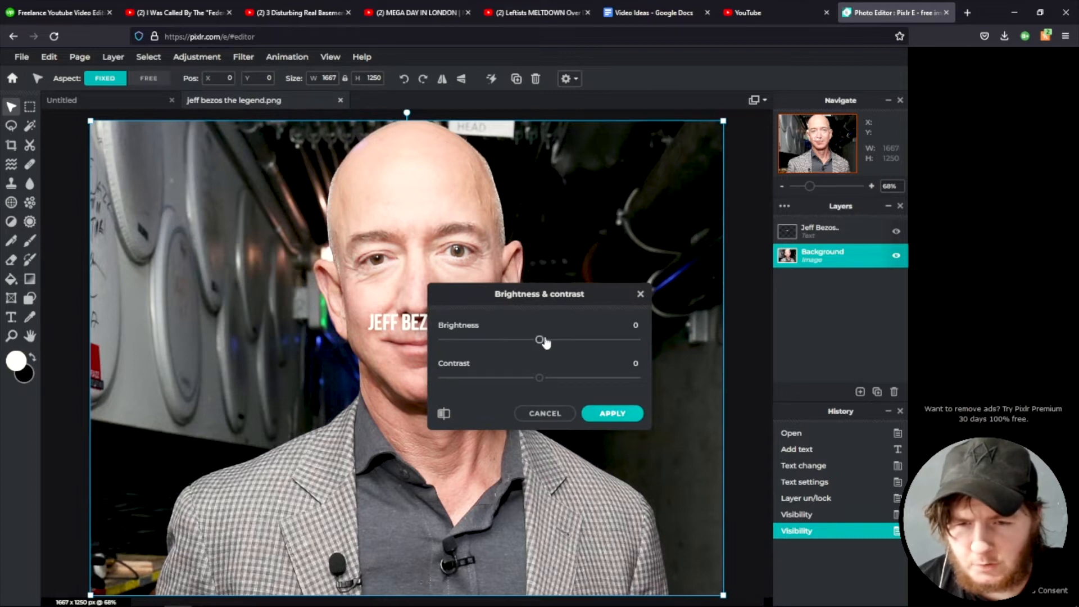
{"action": "left_click_drag", "start_coordinate": [558, 297], "coordinate": [663, 371]}
{"action": "mouse_move", "coordinate": [644, 411]}
{"action": "left_mouse_down"}
{"action": "mouse_move", "coordinate": [671, 411]}
{"action": "mouse_move", "coordinate": [657, 411]}
{"action": "left_mouse_up"}
{"action": "left_click_drag", "start_coordinate": [644, 451], "coordinate": [662, 450]}
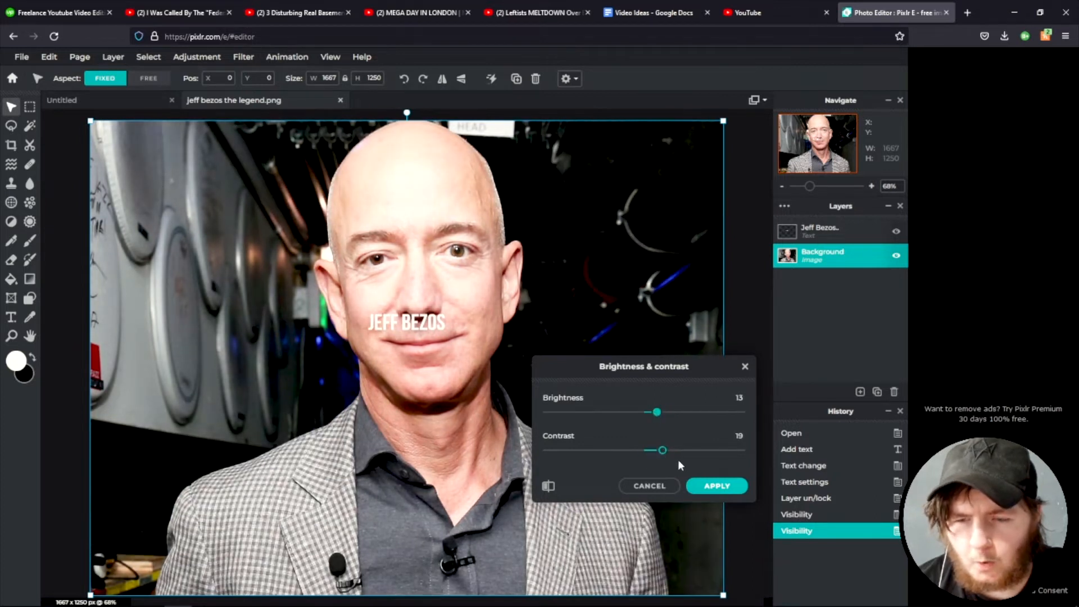
{"action": "left_click", "coordinate": [712, 485]}
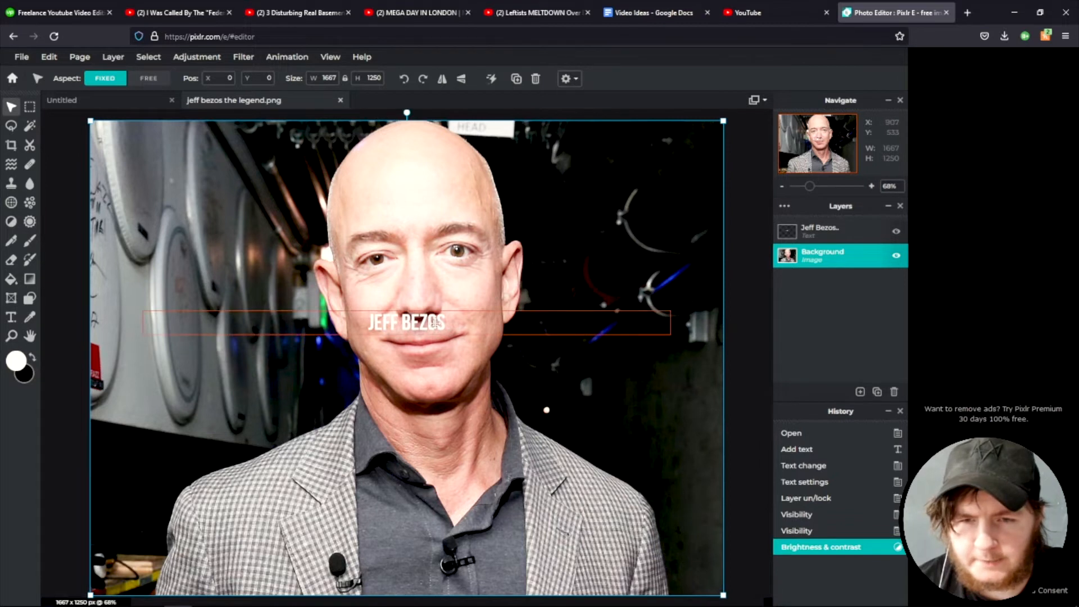
Step: Apply the Auto adjust and Auto pop corrections to the Background photo
{"action": "left_click", "coordinate": [197, 57]}
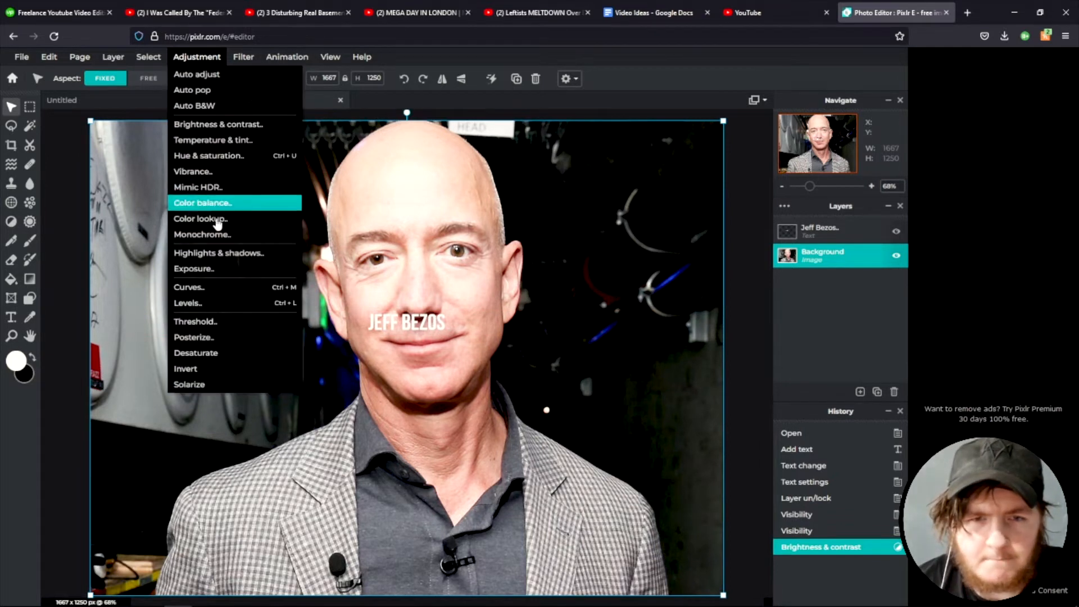
{"action": "left_click", "coordinate": [202, 57]}
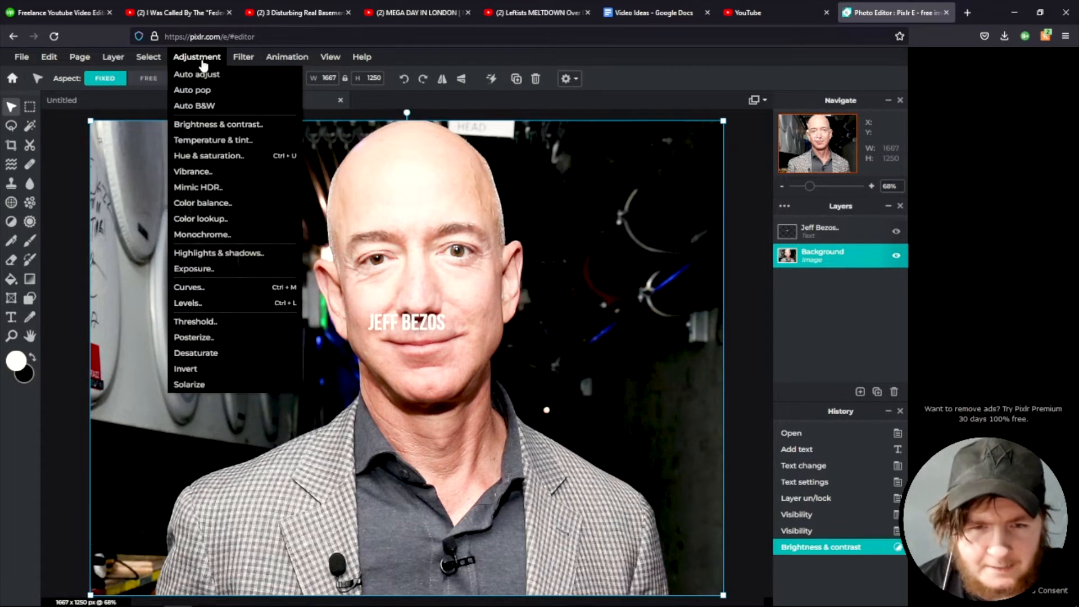
{"action": "left_click", "coordinate": [192, 63]}
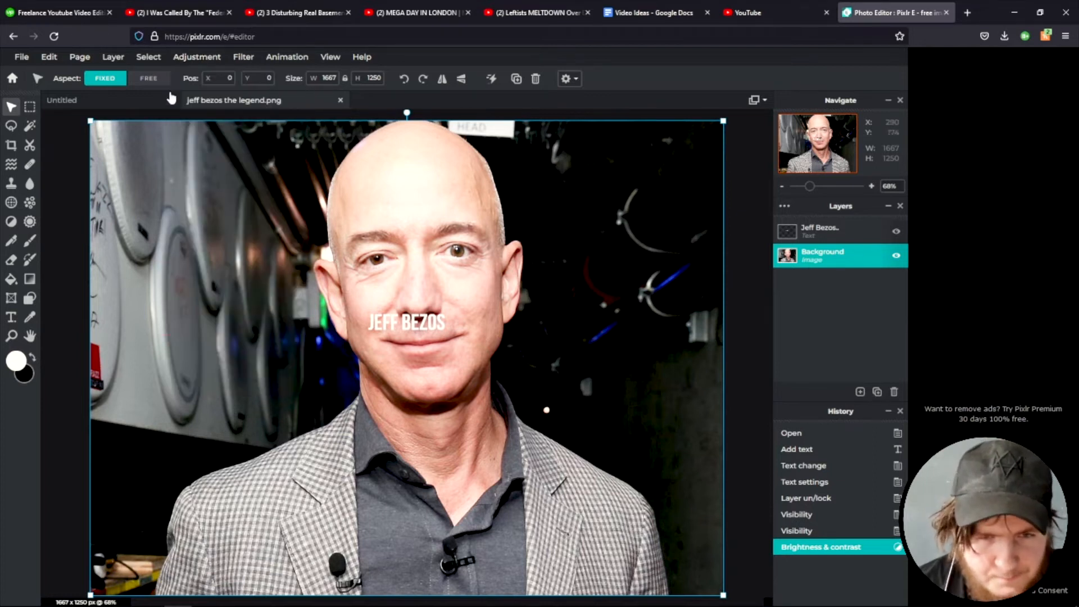
{"action": "left_click", "coordinate": [189, 62]}
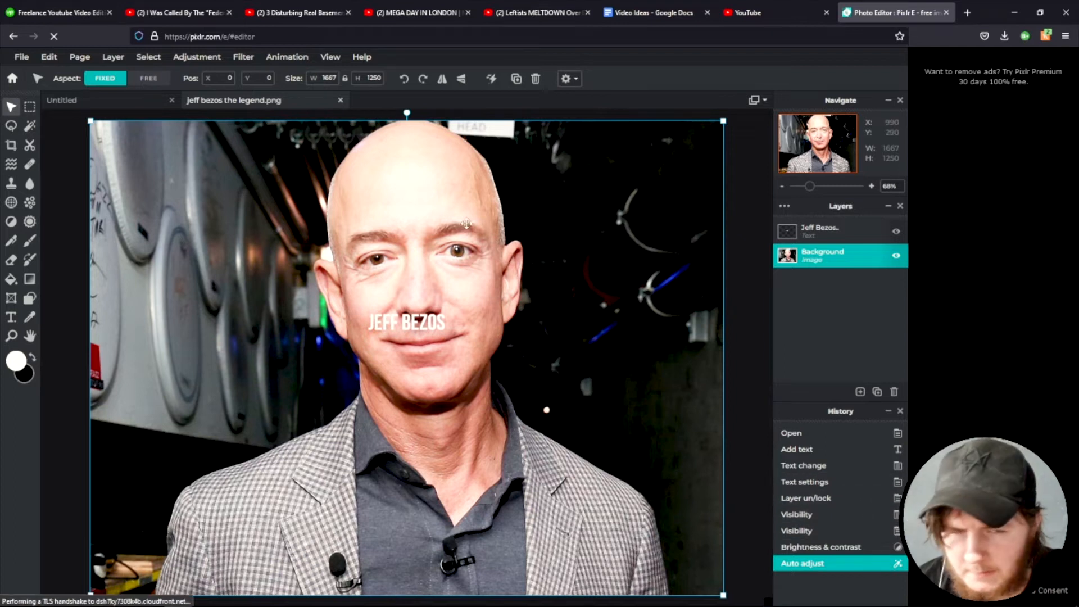
{"action": "left_click", "coordinate": [196, 56]}
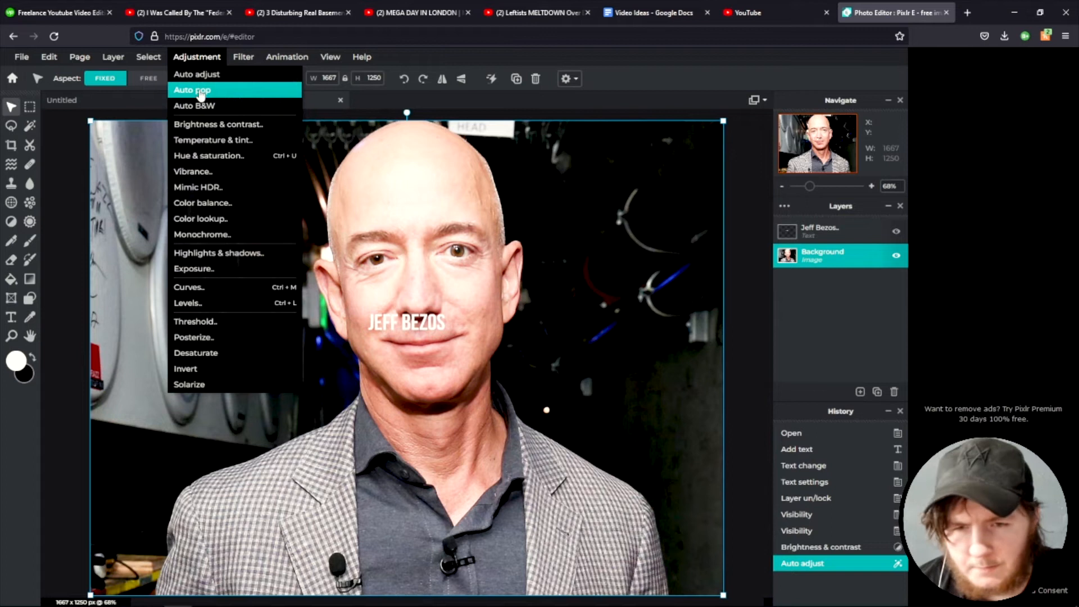
{"action": "left_click", "coordinate": [201, 92]}
Step: Apply an Exposure adjustment of -16 to the Background photo
{"action": "left_click", "coordinate": [196, 56]}
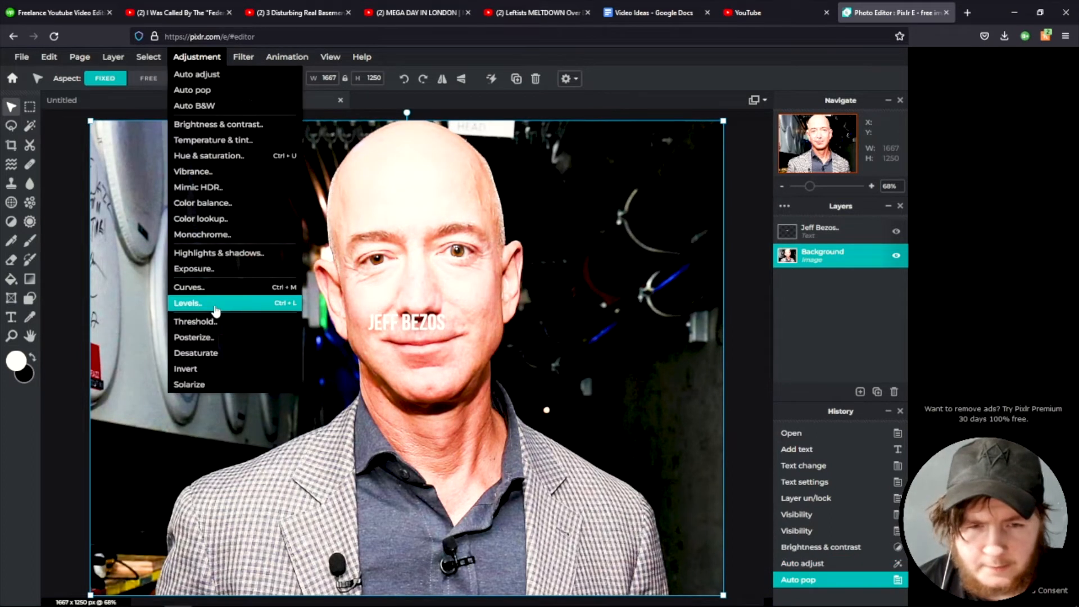
{"action": "left_click", "coordinate": [217, 270]}
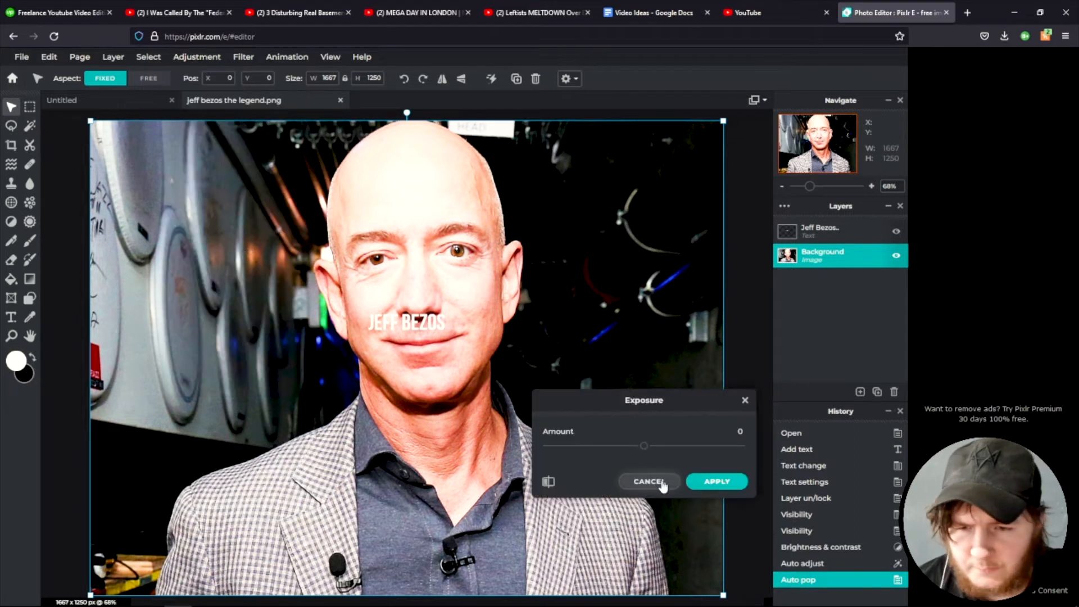
{"action": "mouse_move", "coordinate": [644, 447]}
{"action": "left_mouse_down"}
{"action": "mouse_move", "coordinate": [660, 447]}
{"action": "mouse_move", "coordinate": [629, 448]}
{"action": "left_mouse_up"}
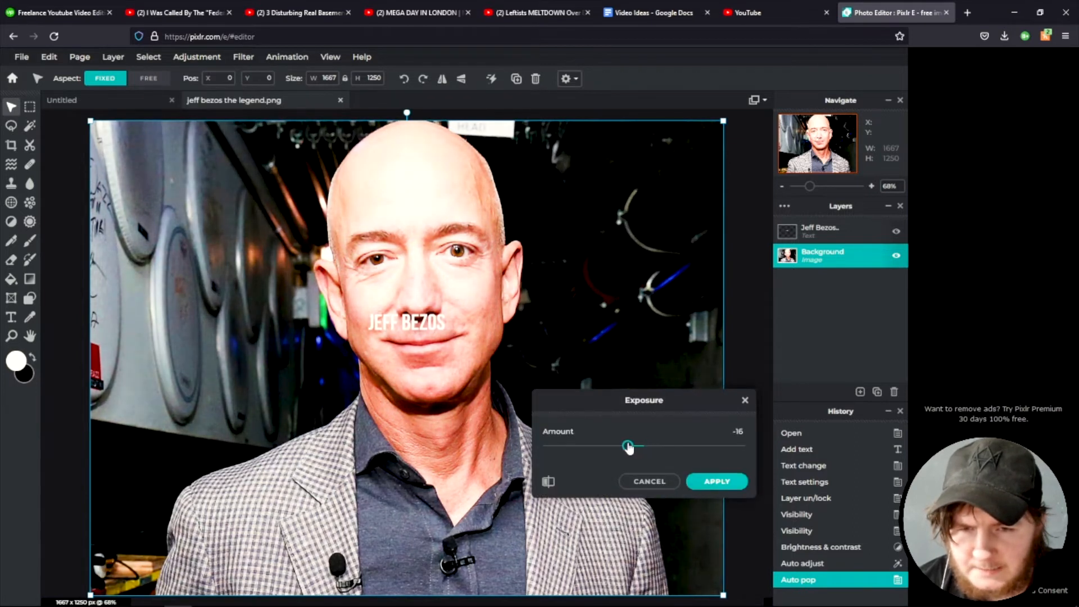
{"action": "left_click", "coordinate": [716, 481]}
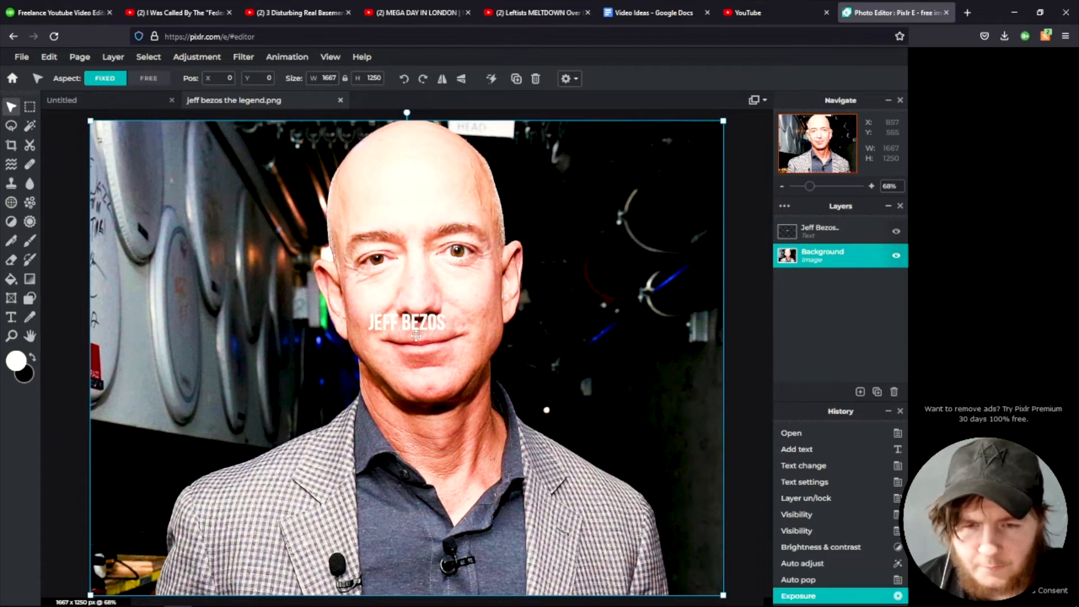
Step: Shift the Background image to about X 10, Y -15 and narrow the "Jeff Bezos" text box to about 1216 px
{"action": "mouse_move", "coordinate": [416, 335]}
{"action": "left_mouse_down"}
{"action": "mouse_move", "coordinate": [435, 446]}
{"action": "mouse_move", "coordinate": [422, 326]}
{"action": "left_mouse_up"}
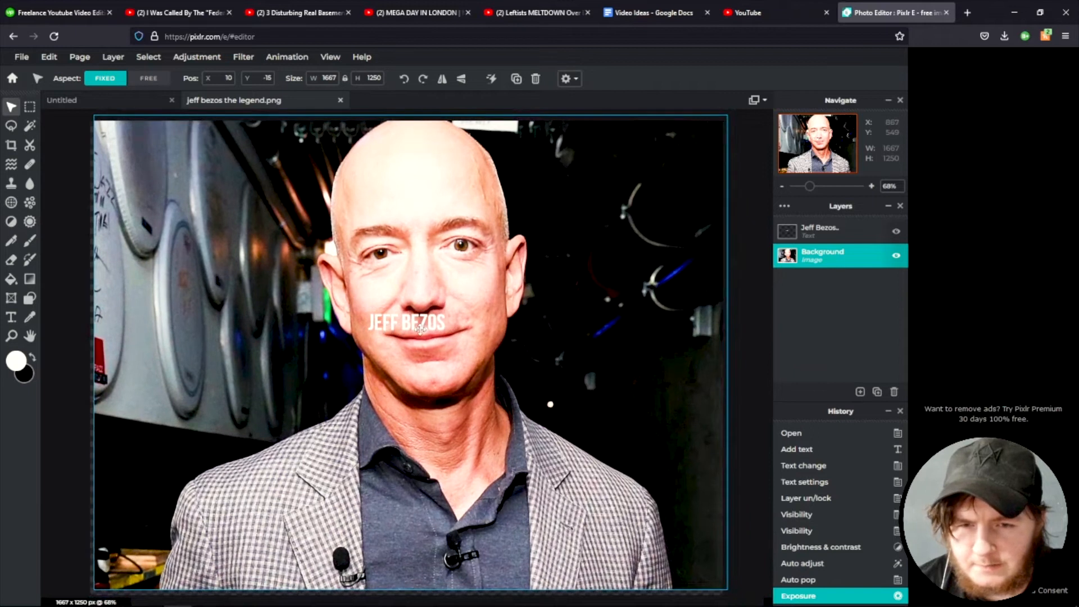
{"action": "left_click", "coordinate": [405, 328]}
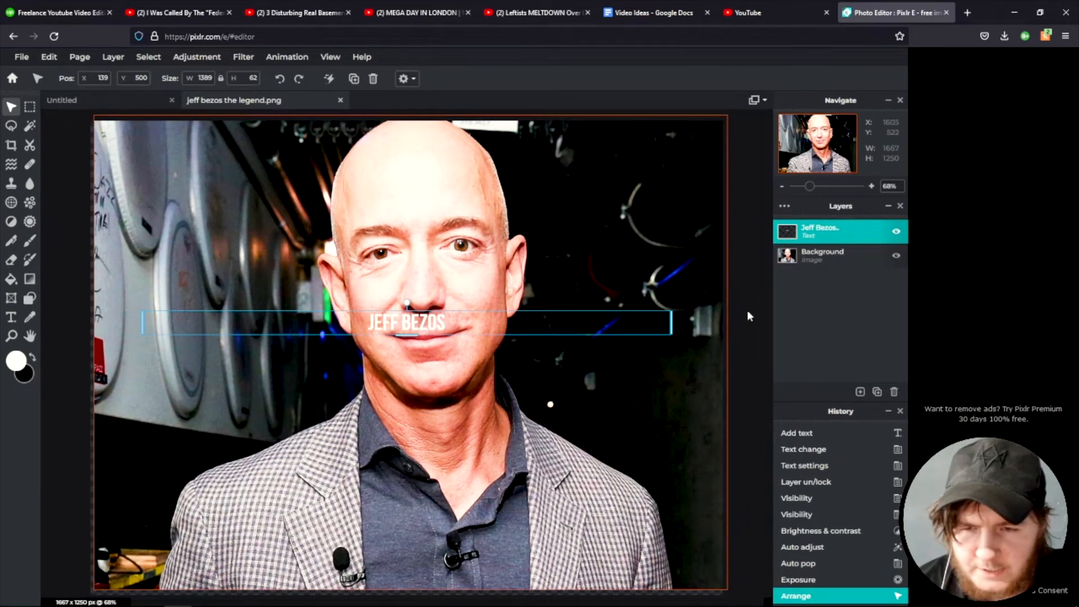
{"action": "left_click_drag", "start_coordinate": [667, 318], "coordinate": [603, 312]}
Step: Set the "Jeff Bezos" text size to 265 and move the text down over the man's chest
{"action": "key", "text": "t"}
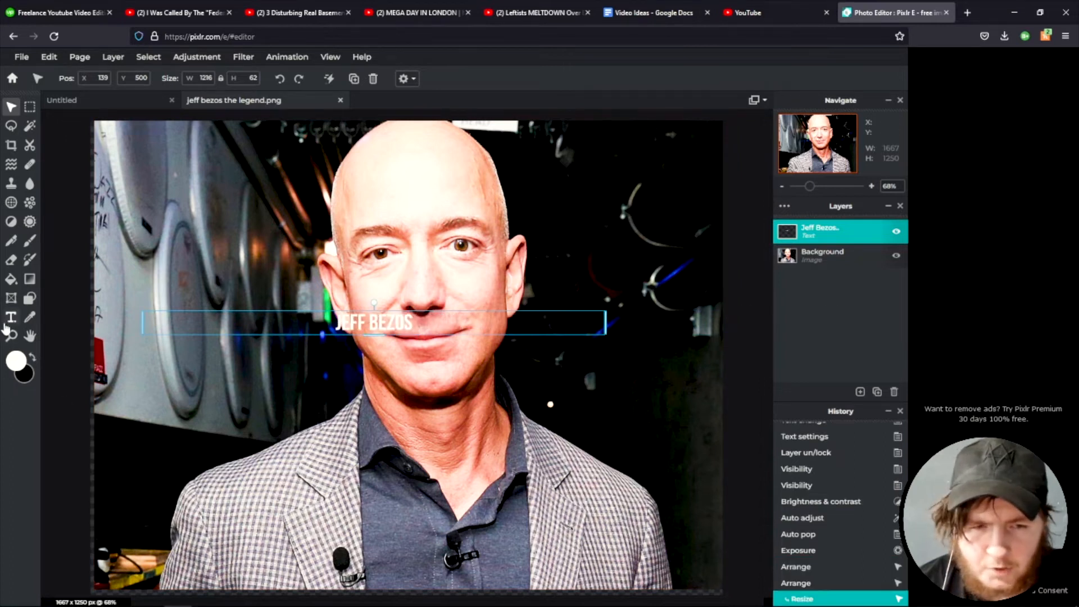
{"action": "left_click", "coordinate": [413, 324]}
{"action": "left_click", "coordinate": [323, 78]}
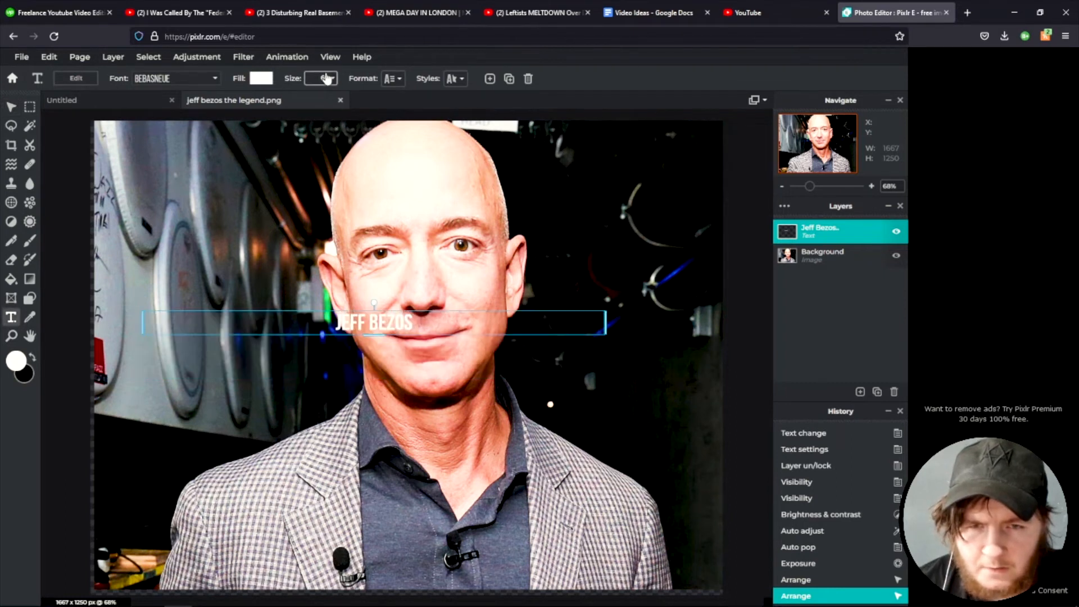
{"action": "left_click", "coordinate": [323, 79]}
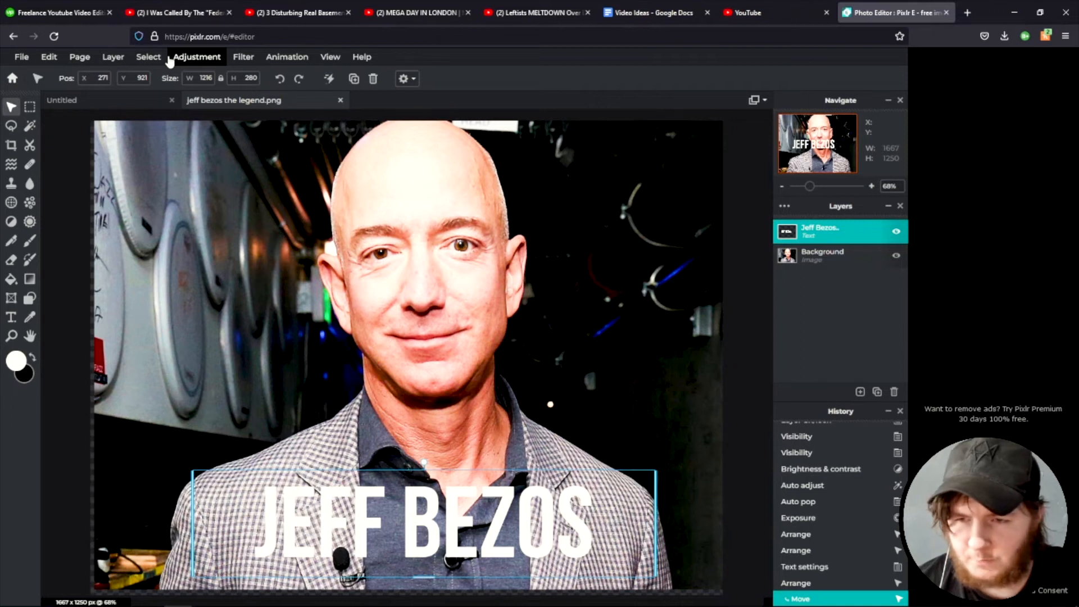
{"action": "left_click", "coordinate": [191, 57]}
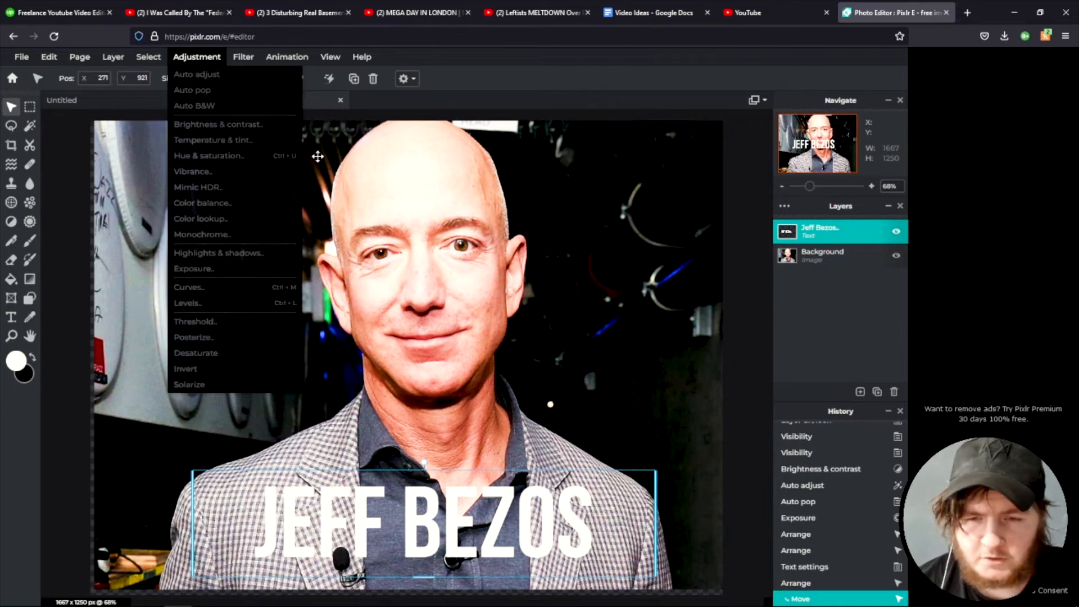
{"action": "left_click", "coordinate": [377, 236]}
{"action": "left_click", "coordinate": [196, 57]}
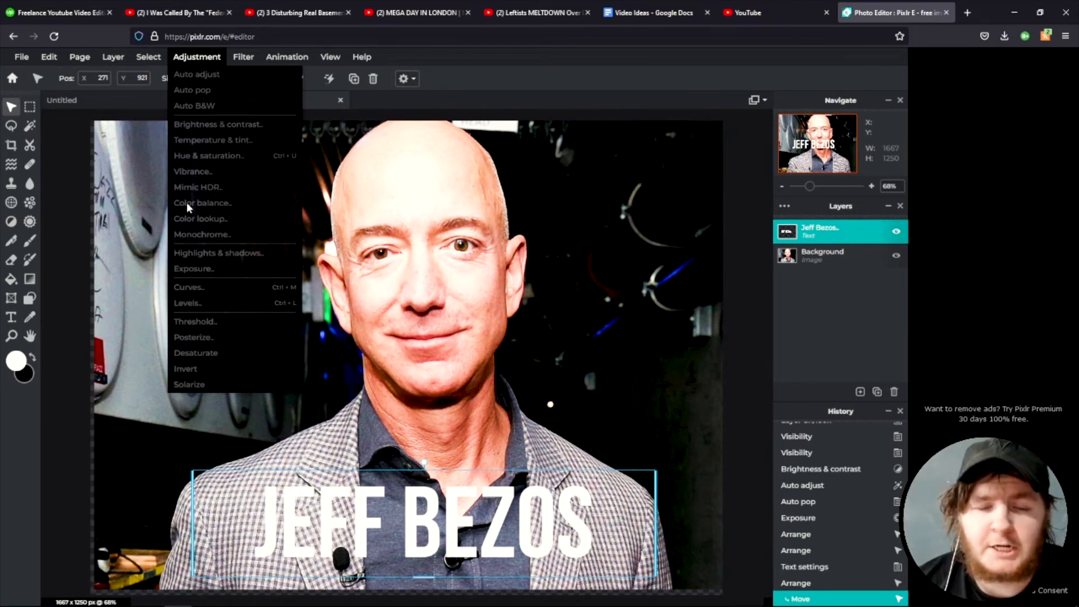
{"action": "left_click", "coordinate": [240, 59]}
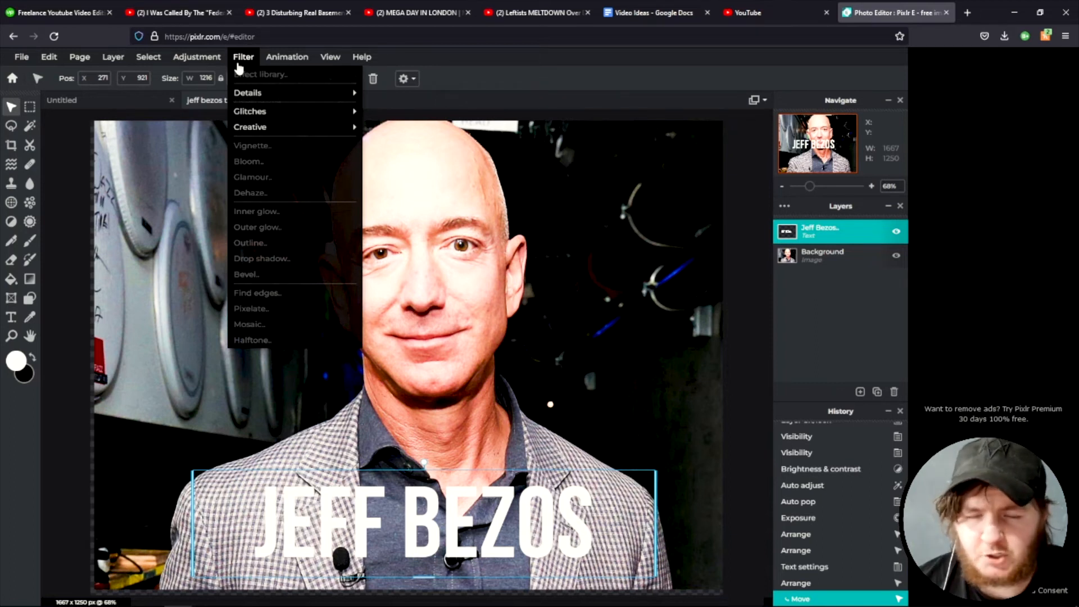
{"action": "left_click", "coordinate": [191, 60]}
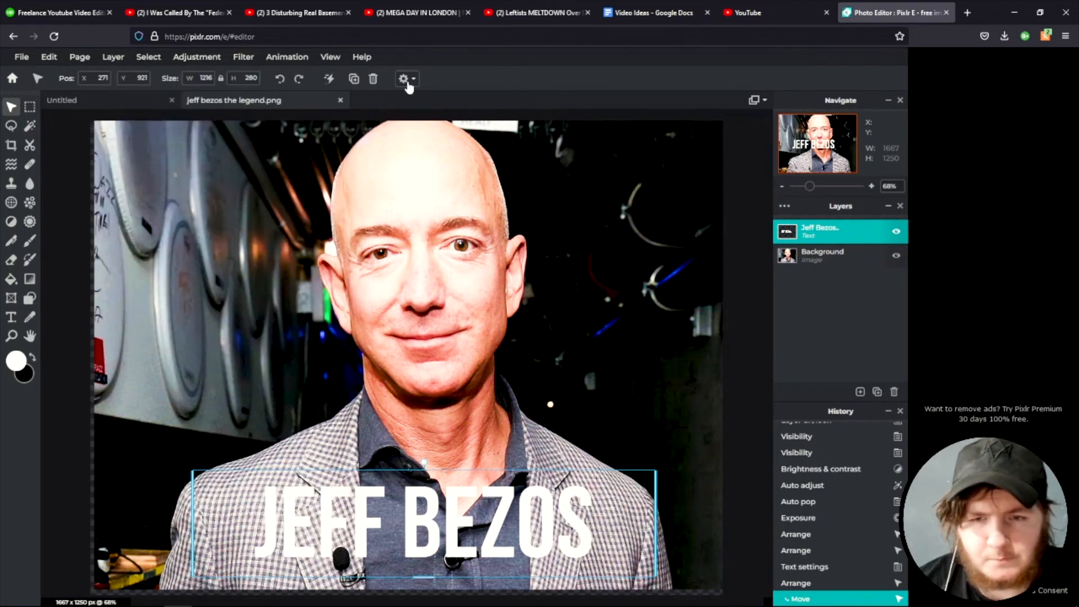
Step: Step the document history back to the Exposure state and forward again to the Text settings state
{"action": "double_click", "coordinate": [404, 525]}
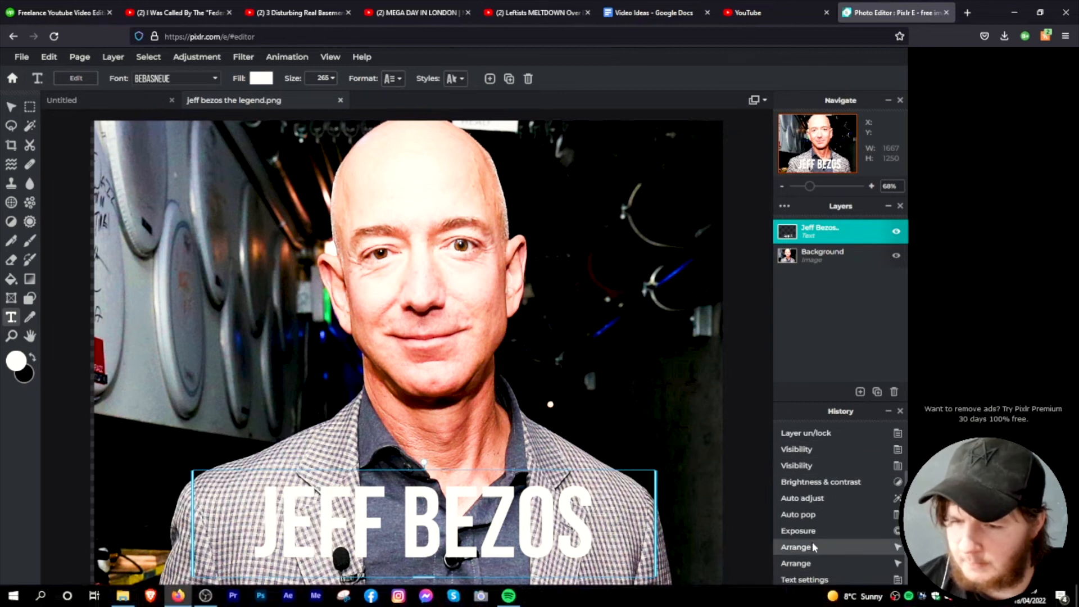
{"action": "right_click", "coordinate": [811, 583]}
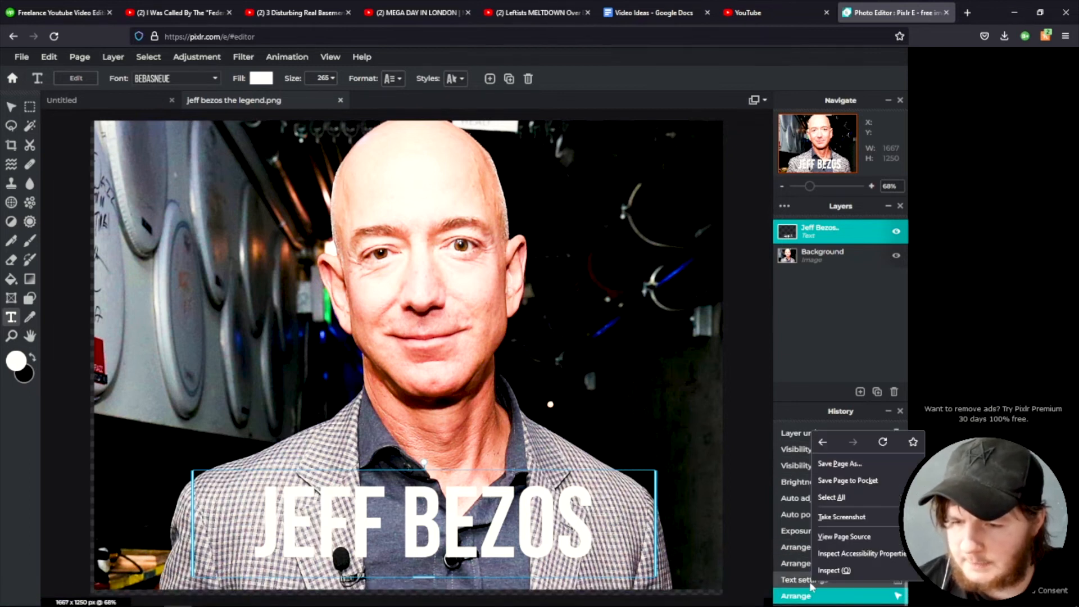
{"action": "left_click", "coordinate": [809, 535]}
{"action": "left_click", "coordinate": [809, 532]}
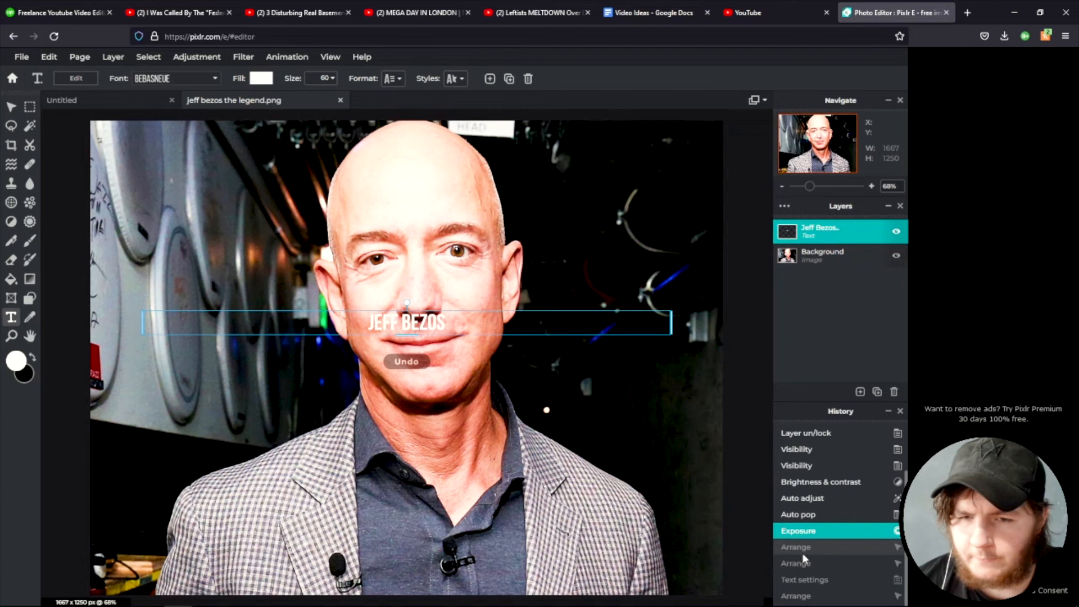
{"action": "left_click", "coordinate": [818, 580]}
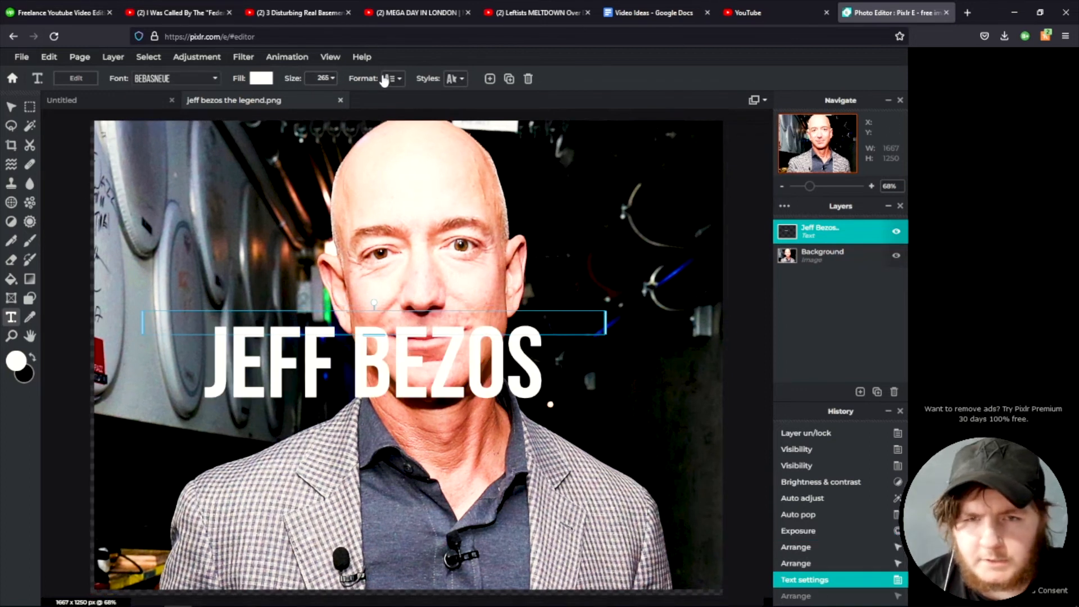
Step: Add an outline to the "Jeff Bezos" text in black (#000000) with size 23
{"action": "left_click", "coordinate": [450, 78]}
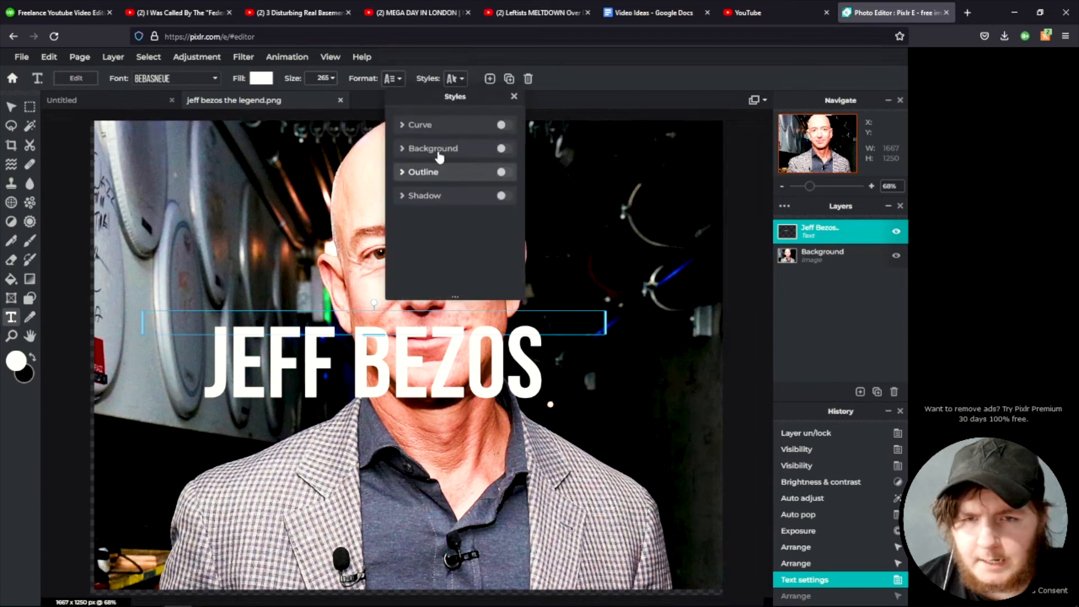
{"action": "left_click", "coordinate": [501, 172]}
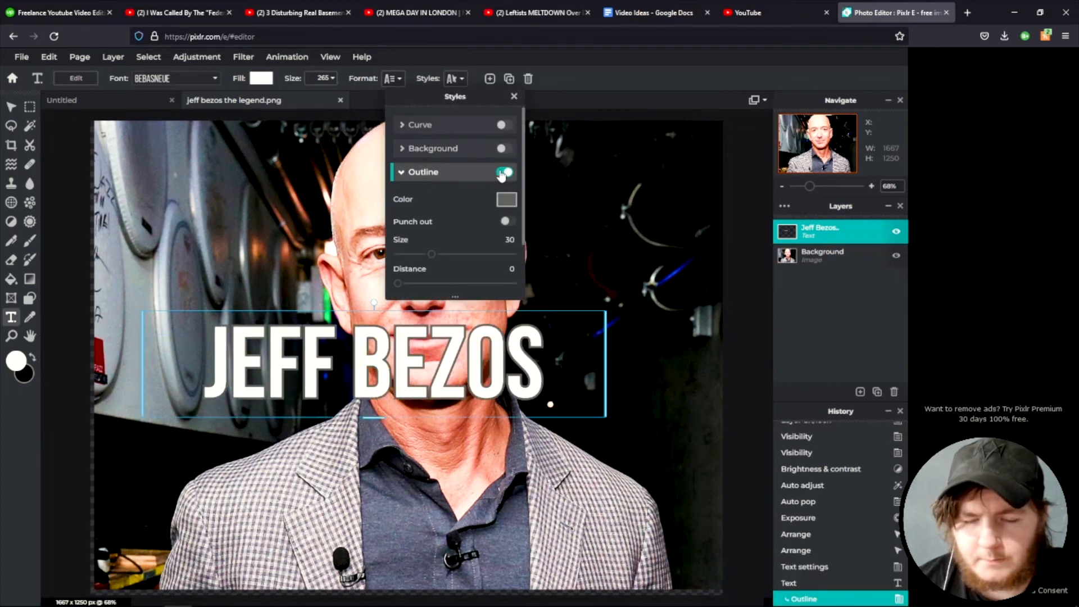
{"action": "left_click", "coordinate": [506, 201]}
{"action": "left_click_drag", "start_coordinate": [579, 431], "coordinate": [515, 499]}
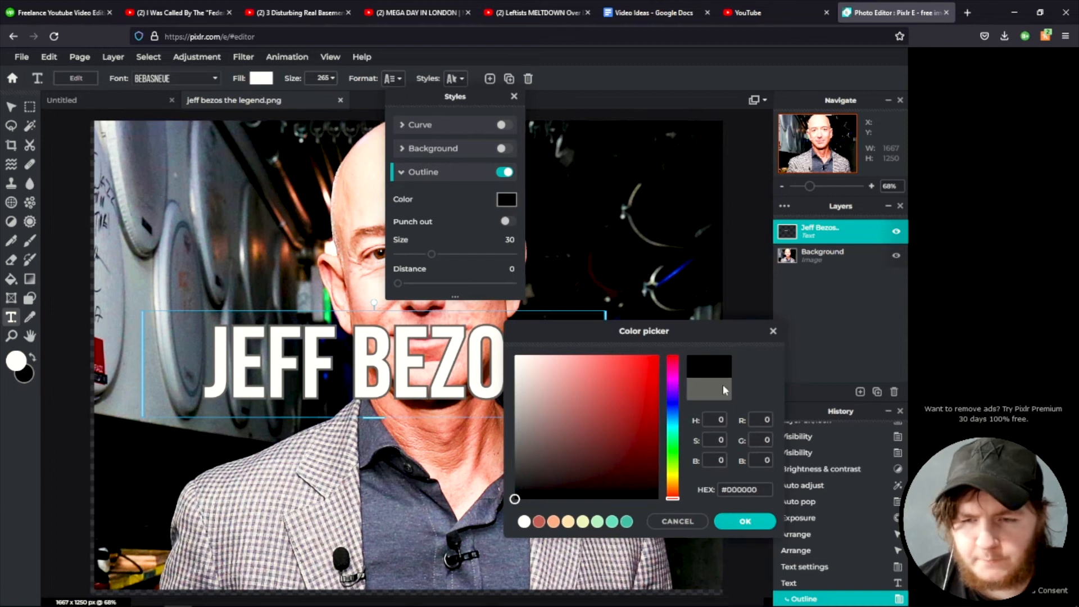
{"action": "left_click", "coordinate": [745, 521]}
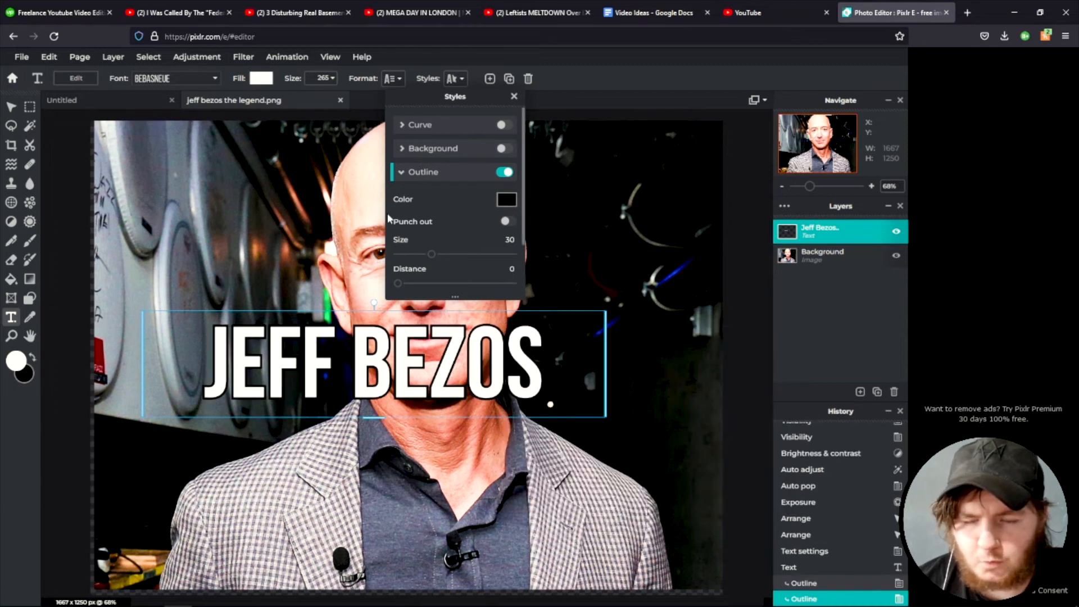
{"action": "mouse_move", "coordinate": [432, 254]}
{"action": "left_mouse_down"}
{"action": "mouse_move", "coordinate": [453, 254]}
{"action": "mouse_move", "coordinate": [423, 254]}
{"action": "left_mouse_up"}
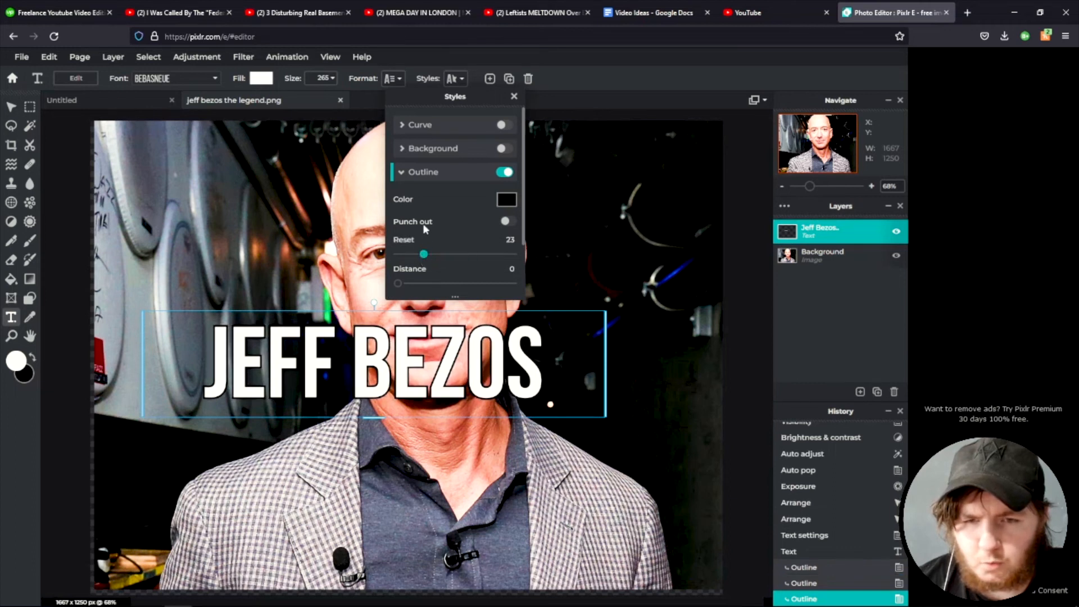
Step: Switch the text's background style on and off, and replace the text outline with a shadow
{"action": "left_click", "coordinate": [504, 149]}
{"action": "left_click", "coordinate": [505, 149]}
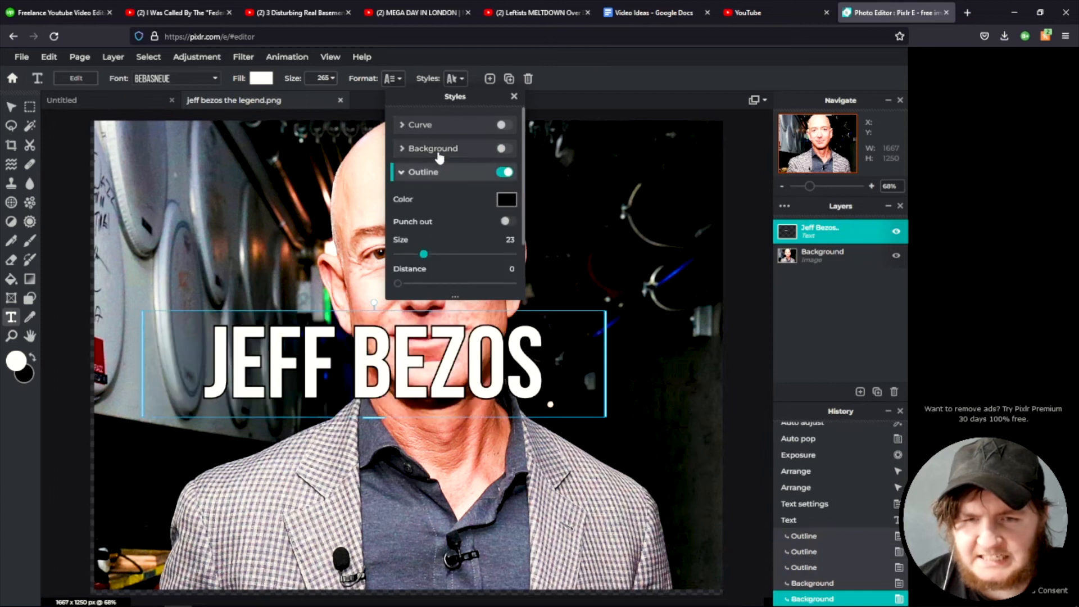
{"action": "left_click", "coordinate": [504, 172]}
{"action": "left_click", "coordinate": [503, 196]}
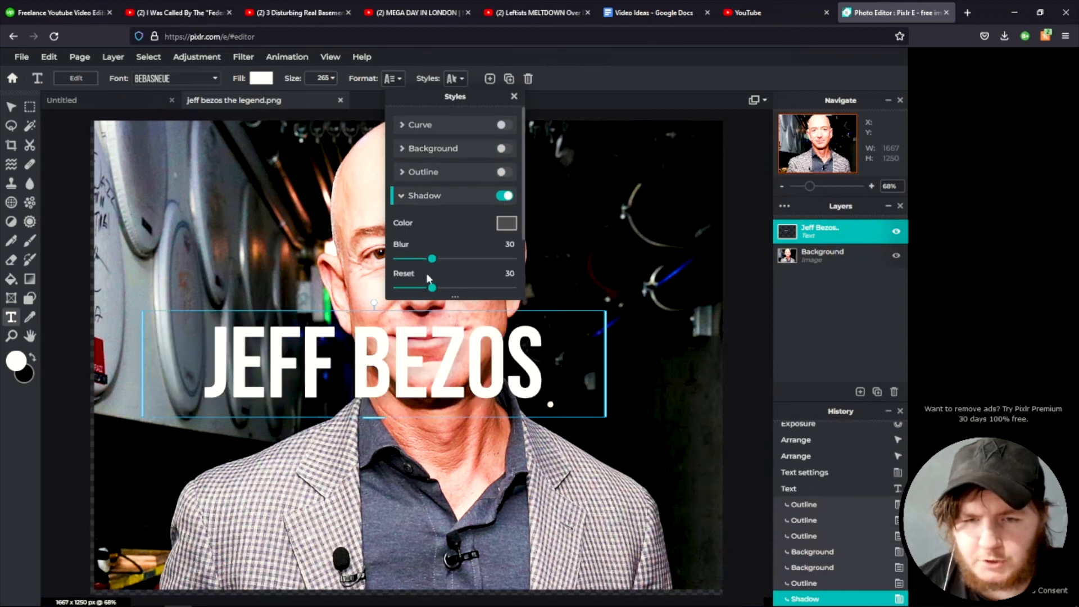